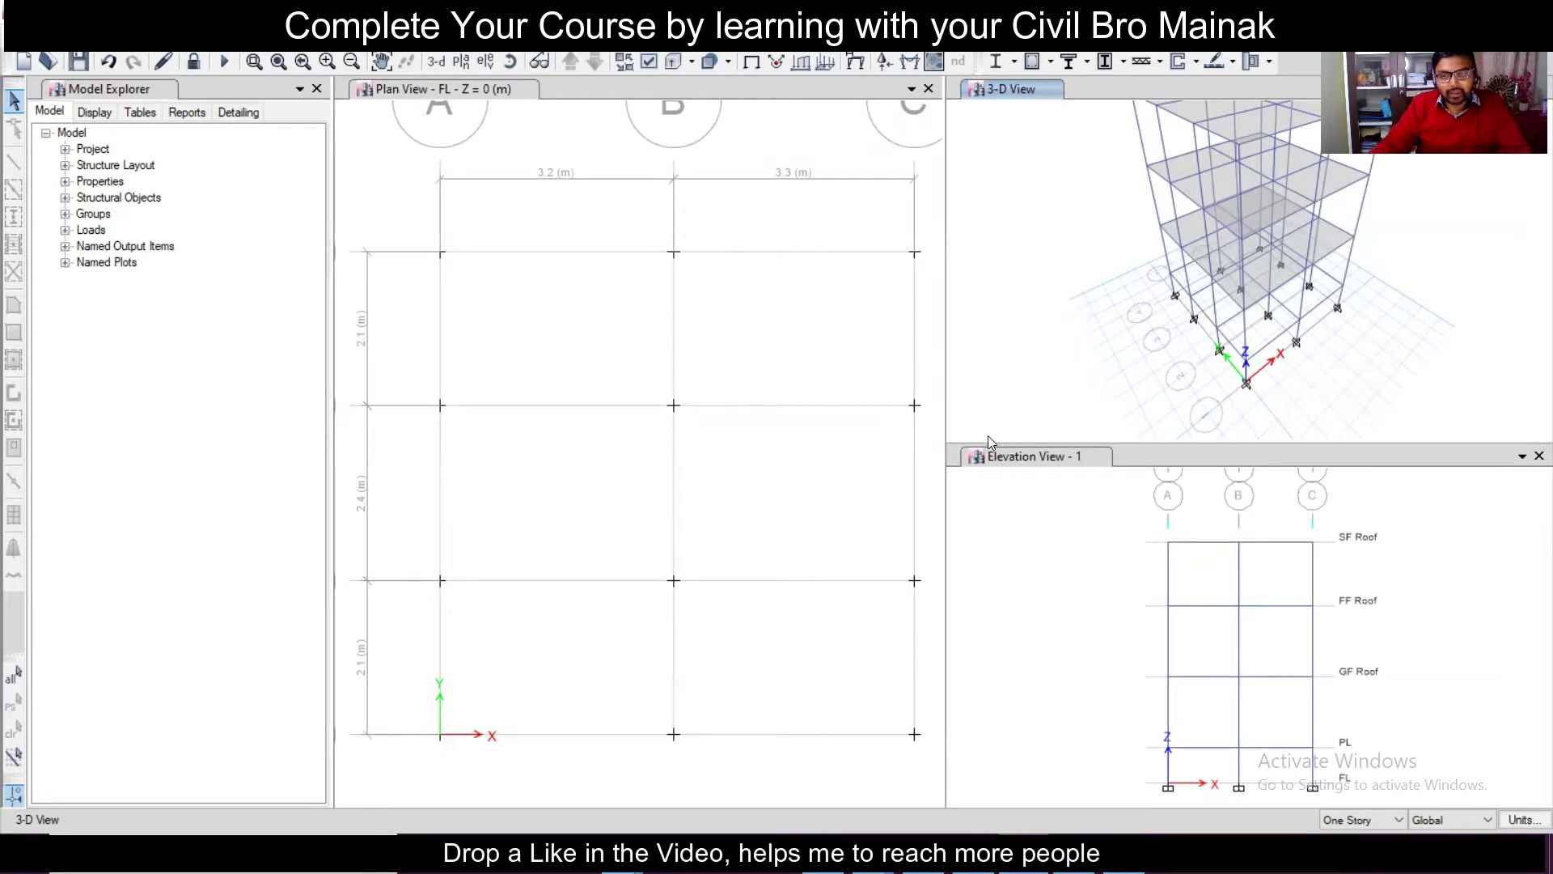
# Step: Make Elevation View - 1 active and open the frame Member Force Diagram settings
pyautogui.click(1015, 455)
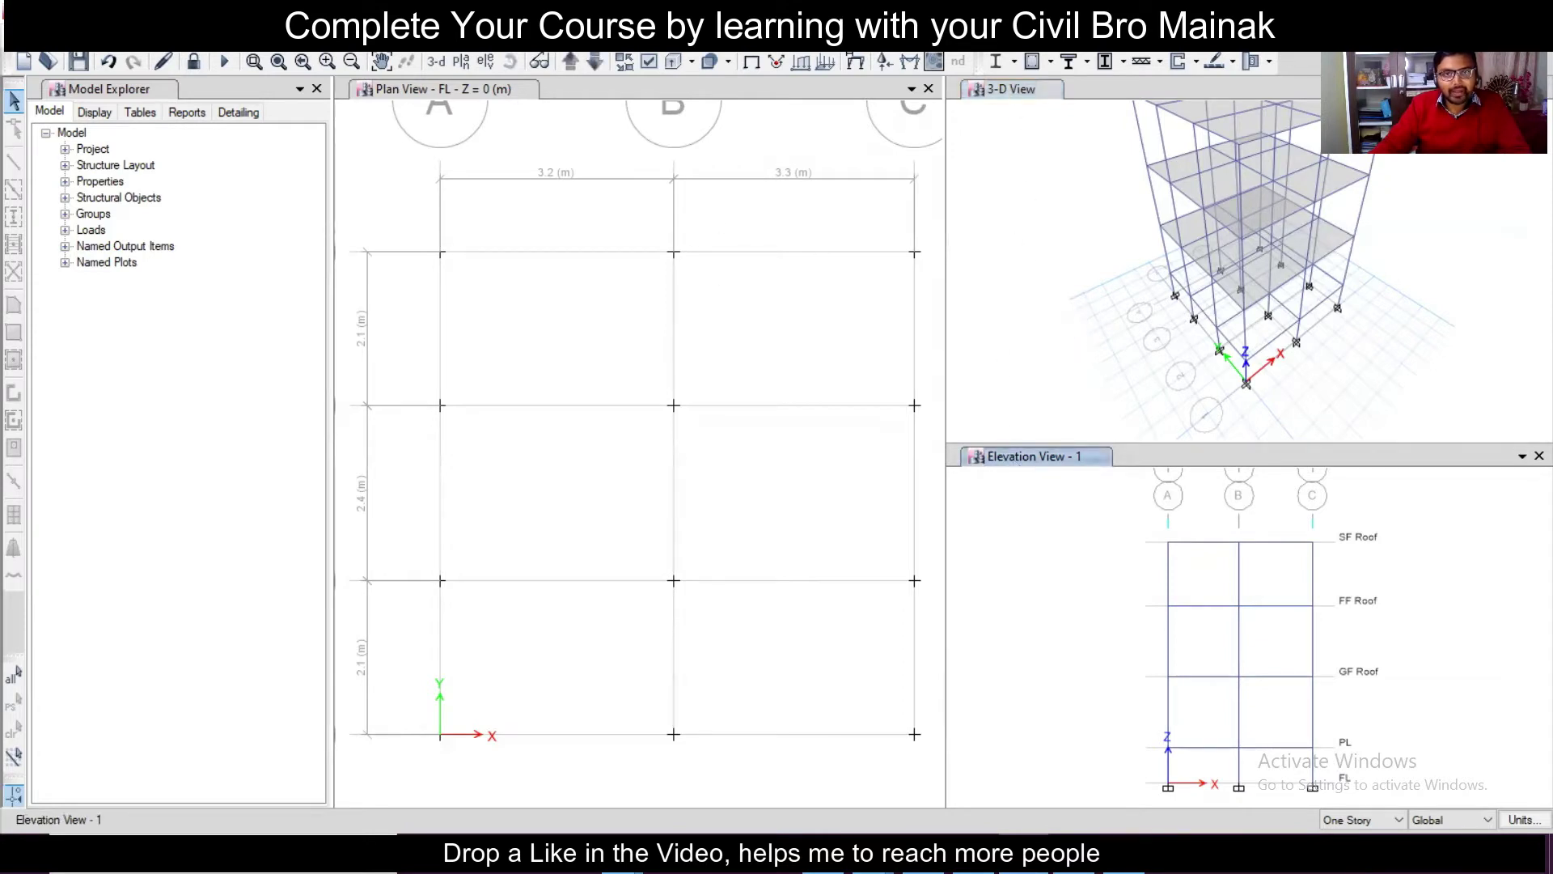
pyautogui.click(906, 64)
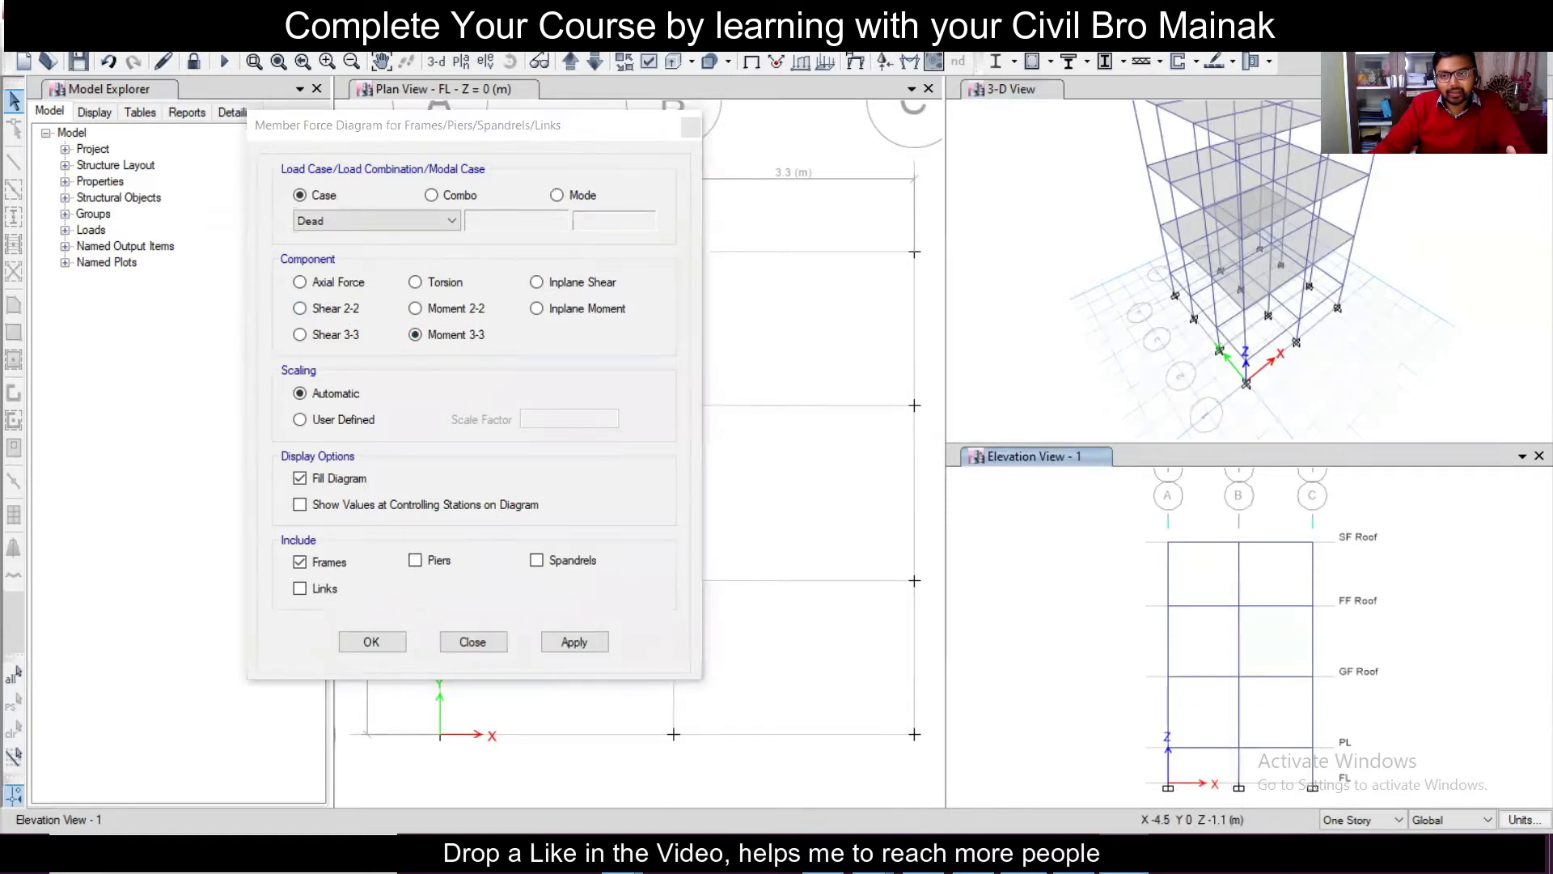
# Step: Review the 'BM and SF Marks in ETABS' sign-convention slide in Photos, then return to ETABS
pyautogui.hotkey('alt', 'Tab')
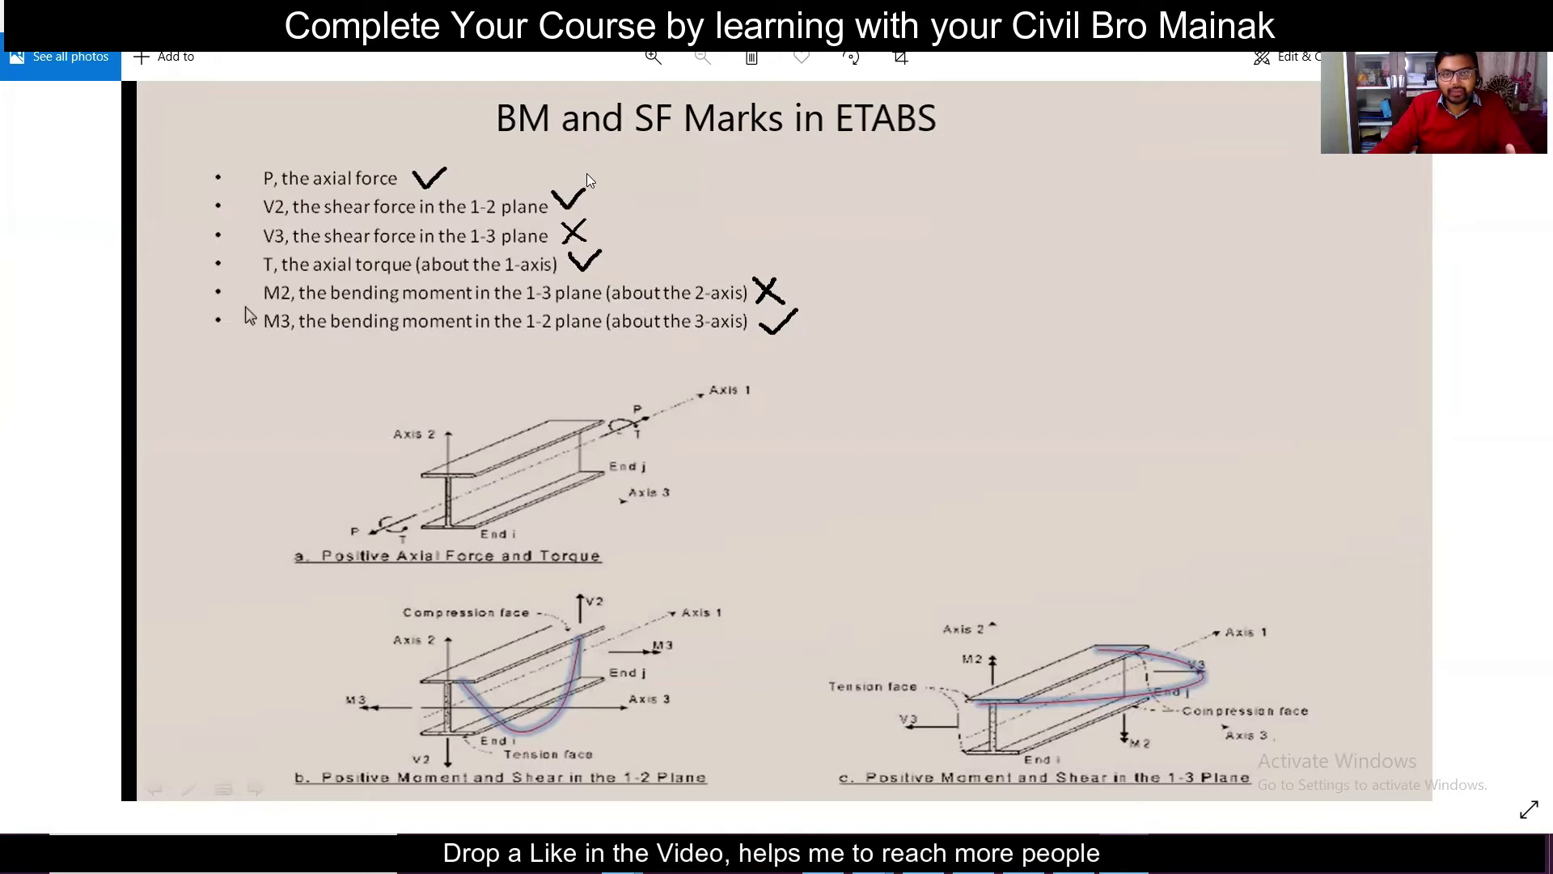
pyautogui.hotkey('alt', 'Tab')
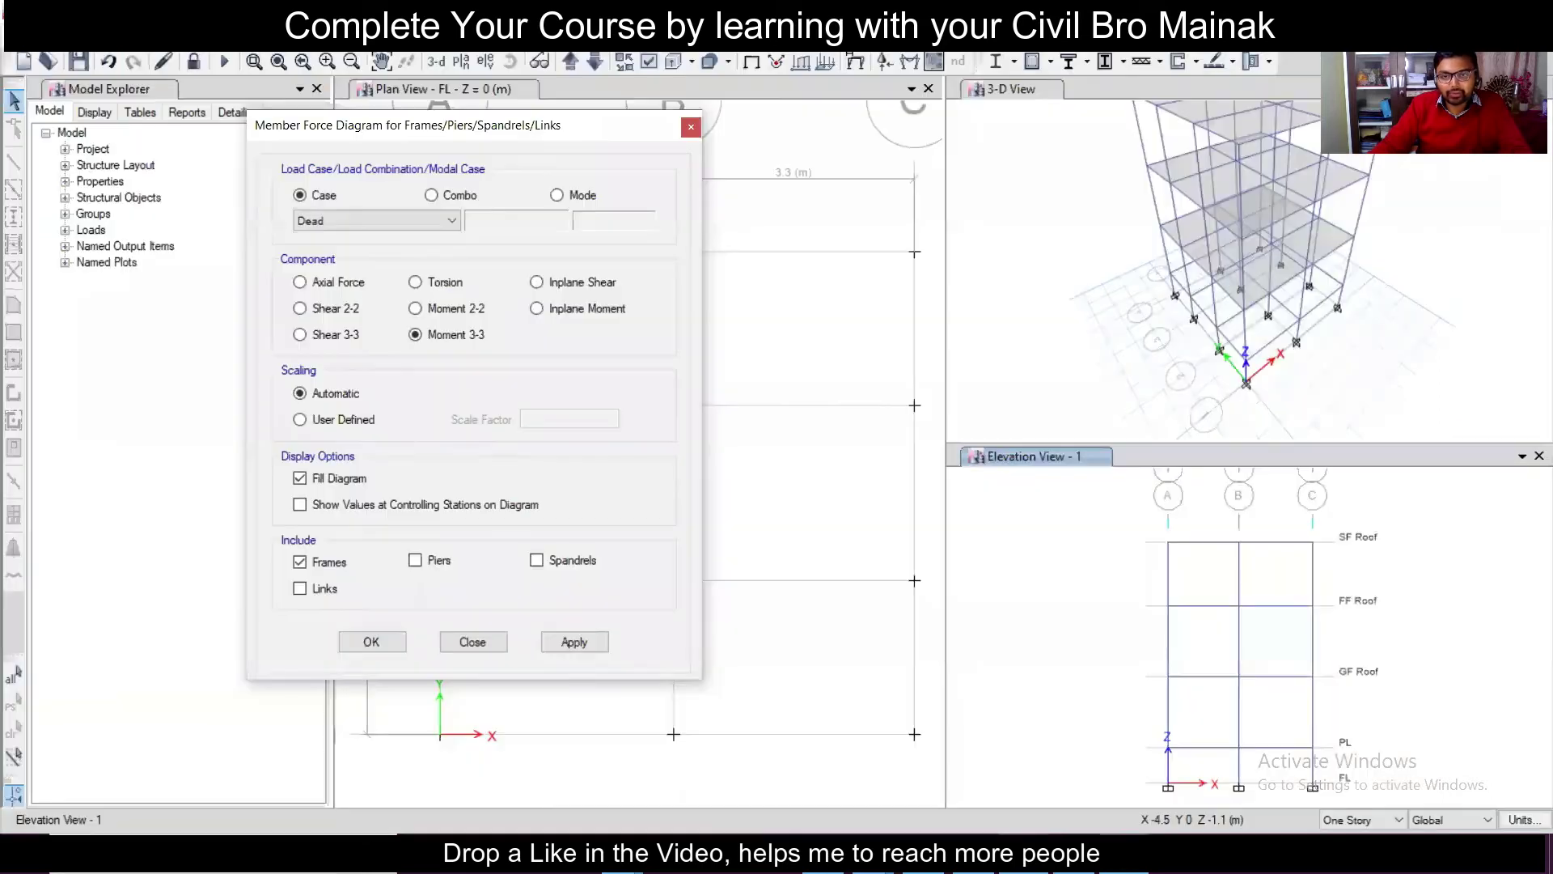
# Step: Draw the Dead-case Moment 2-2 diagram labelled with values at controlling stations, then select Moment 3-3
pyautogui.click(469, 315)
pyautogui.click(560, 643)
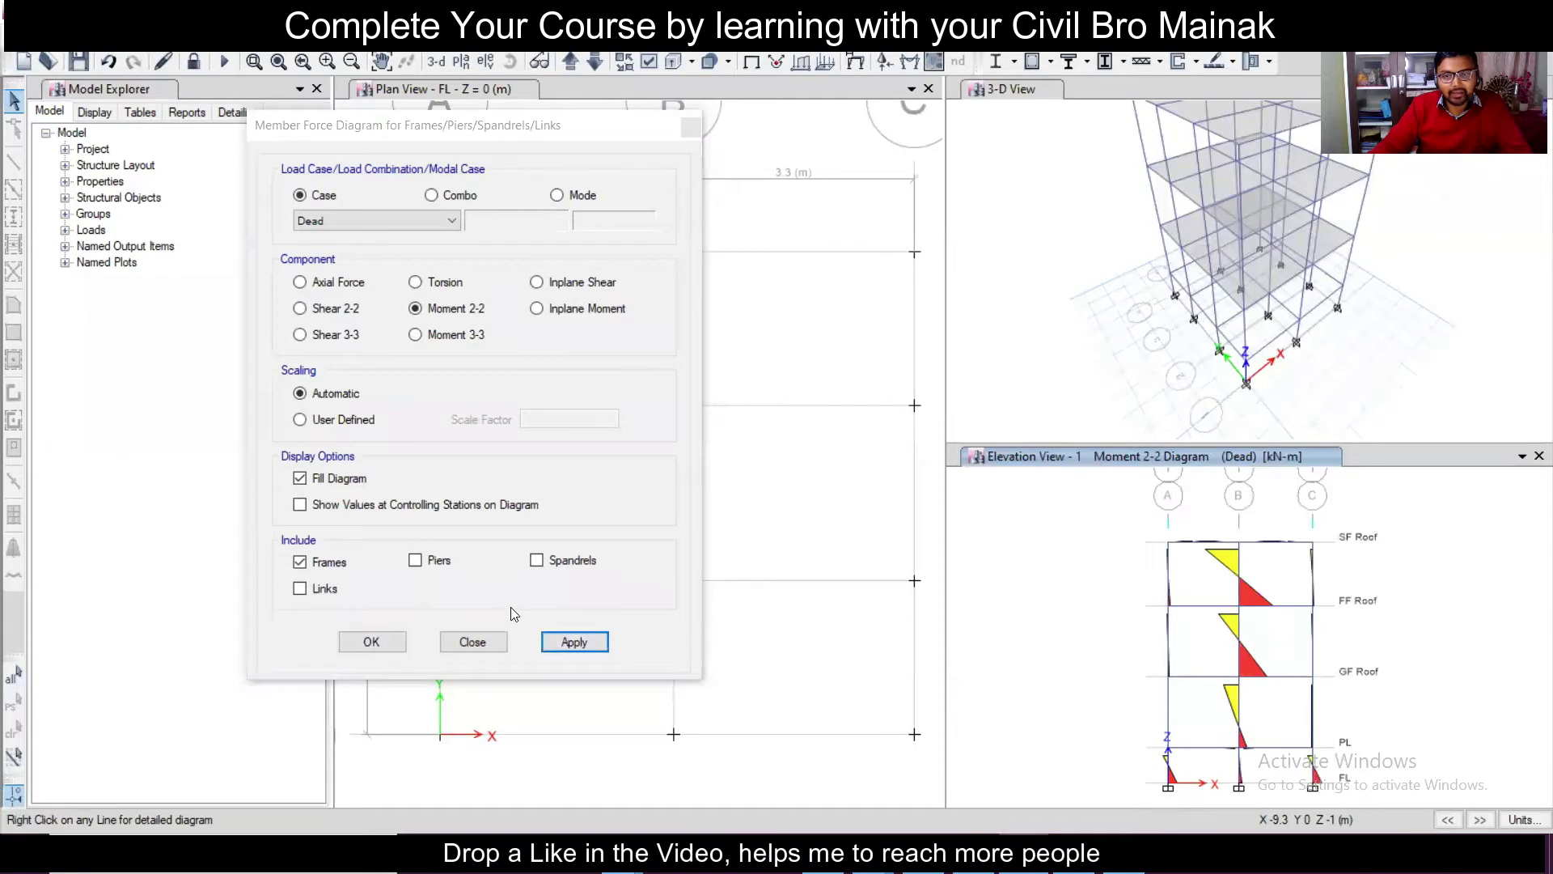
pyautogui.click(300, 504)
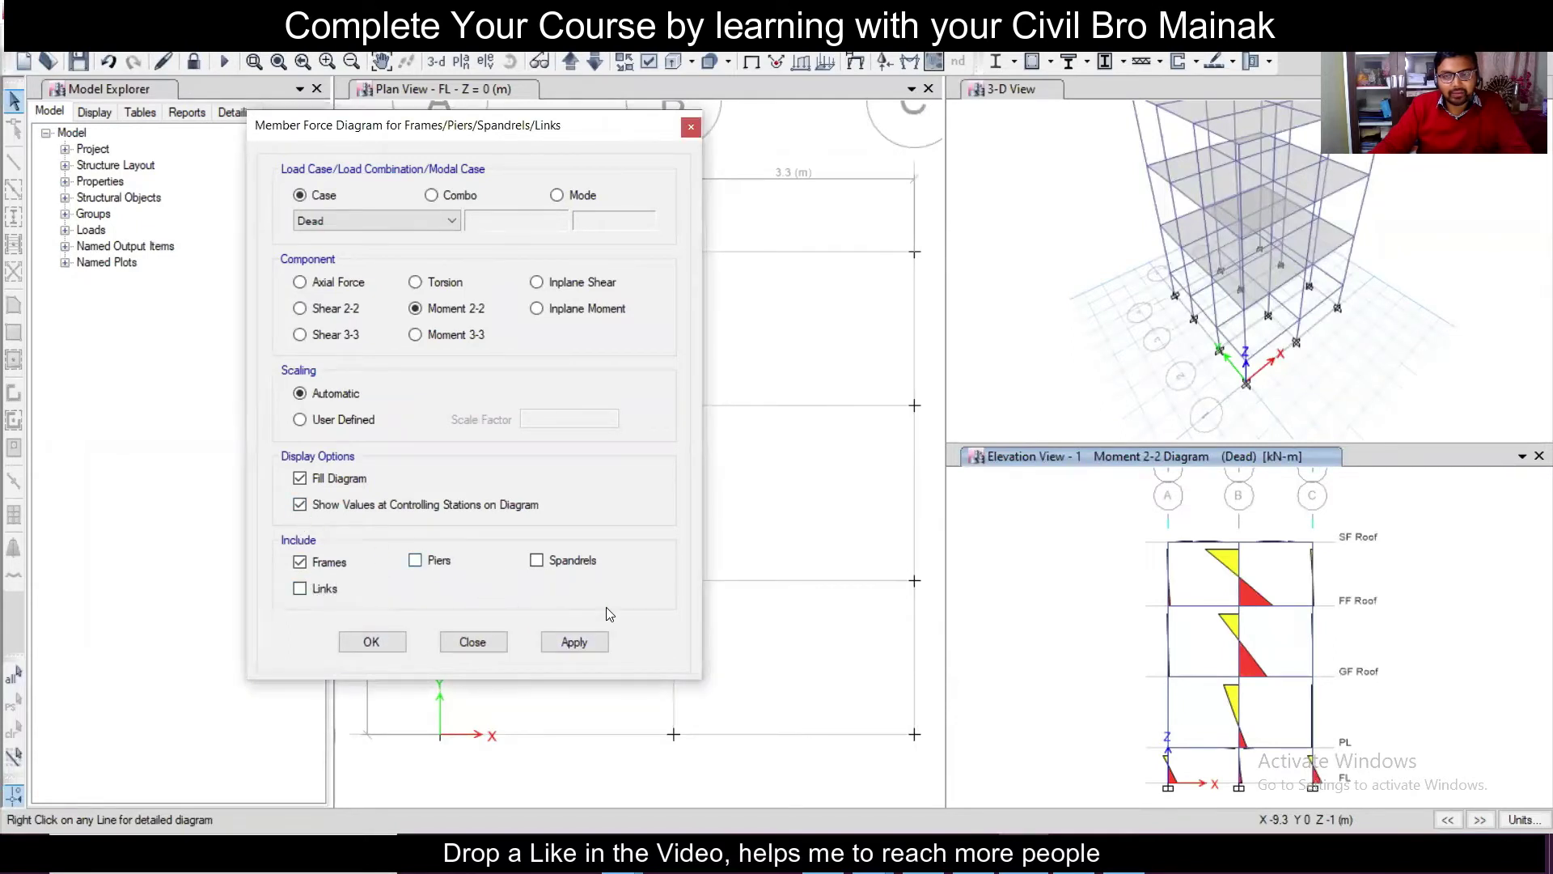
pyautogui.scroll(3, 1168, 503)
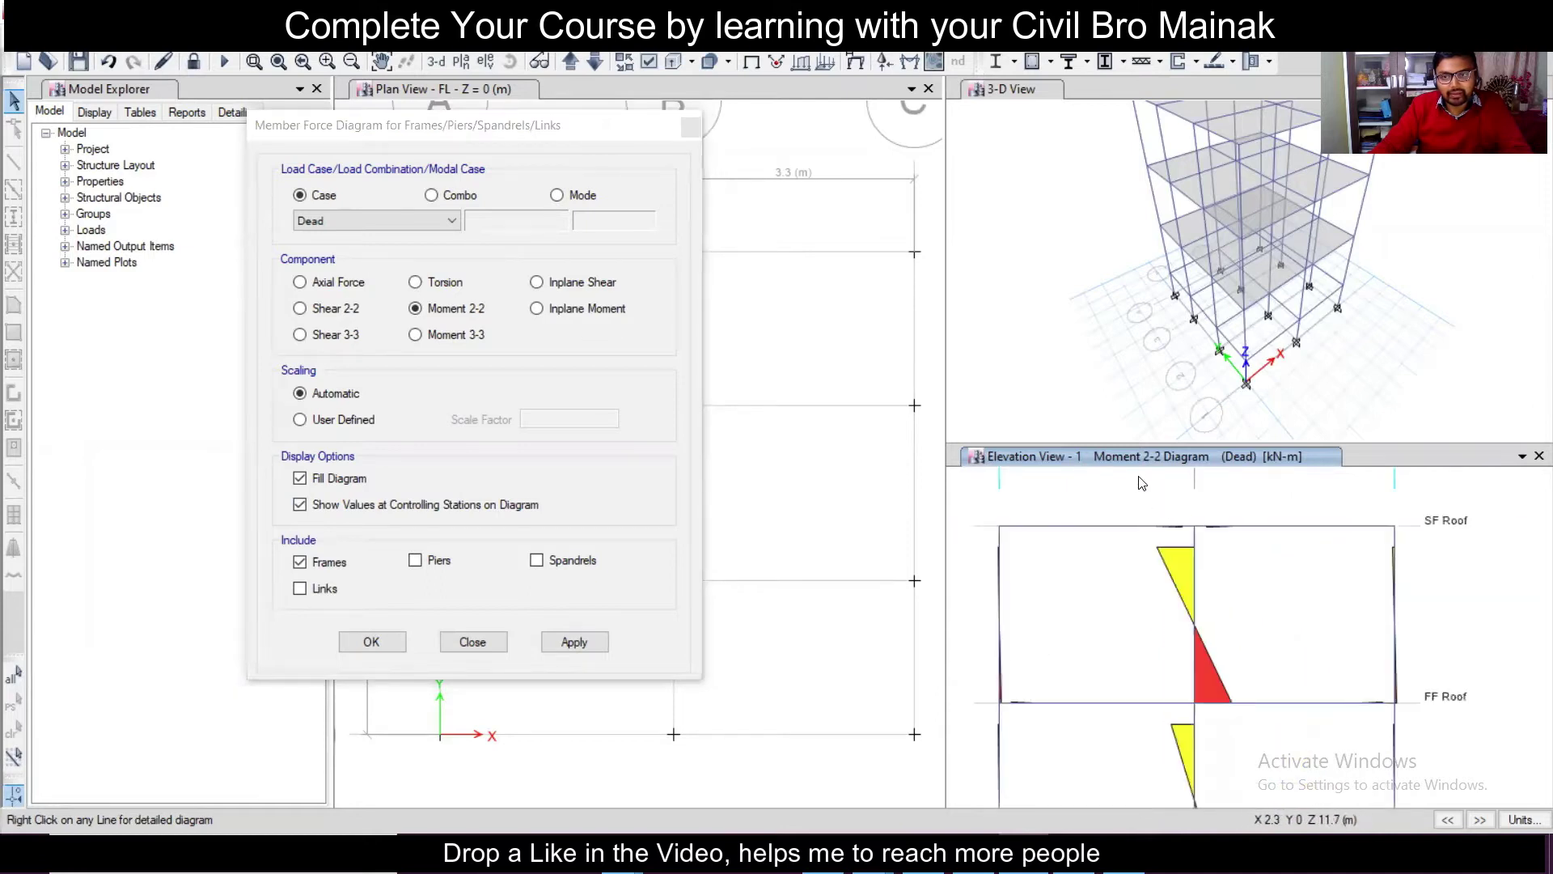
pyautogui.click(571, 647)
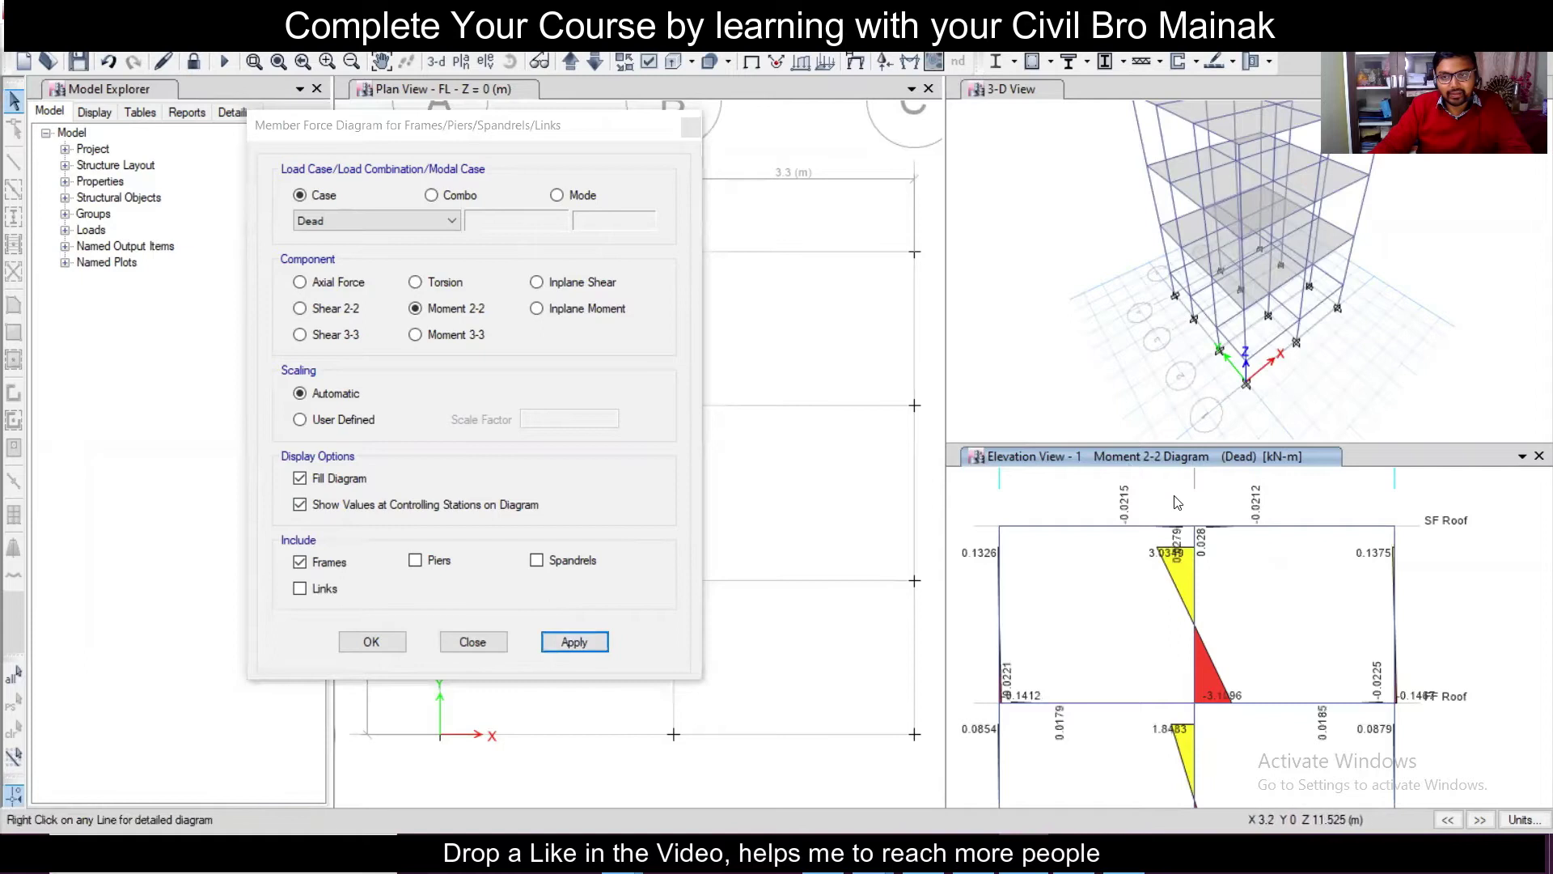
pyautogui.scroll(-3, 1177, 502)
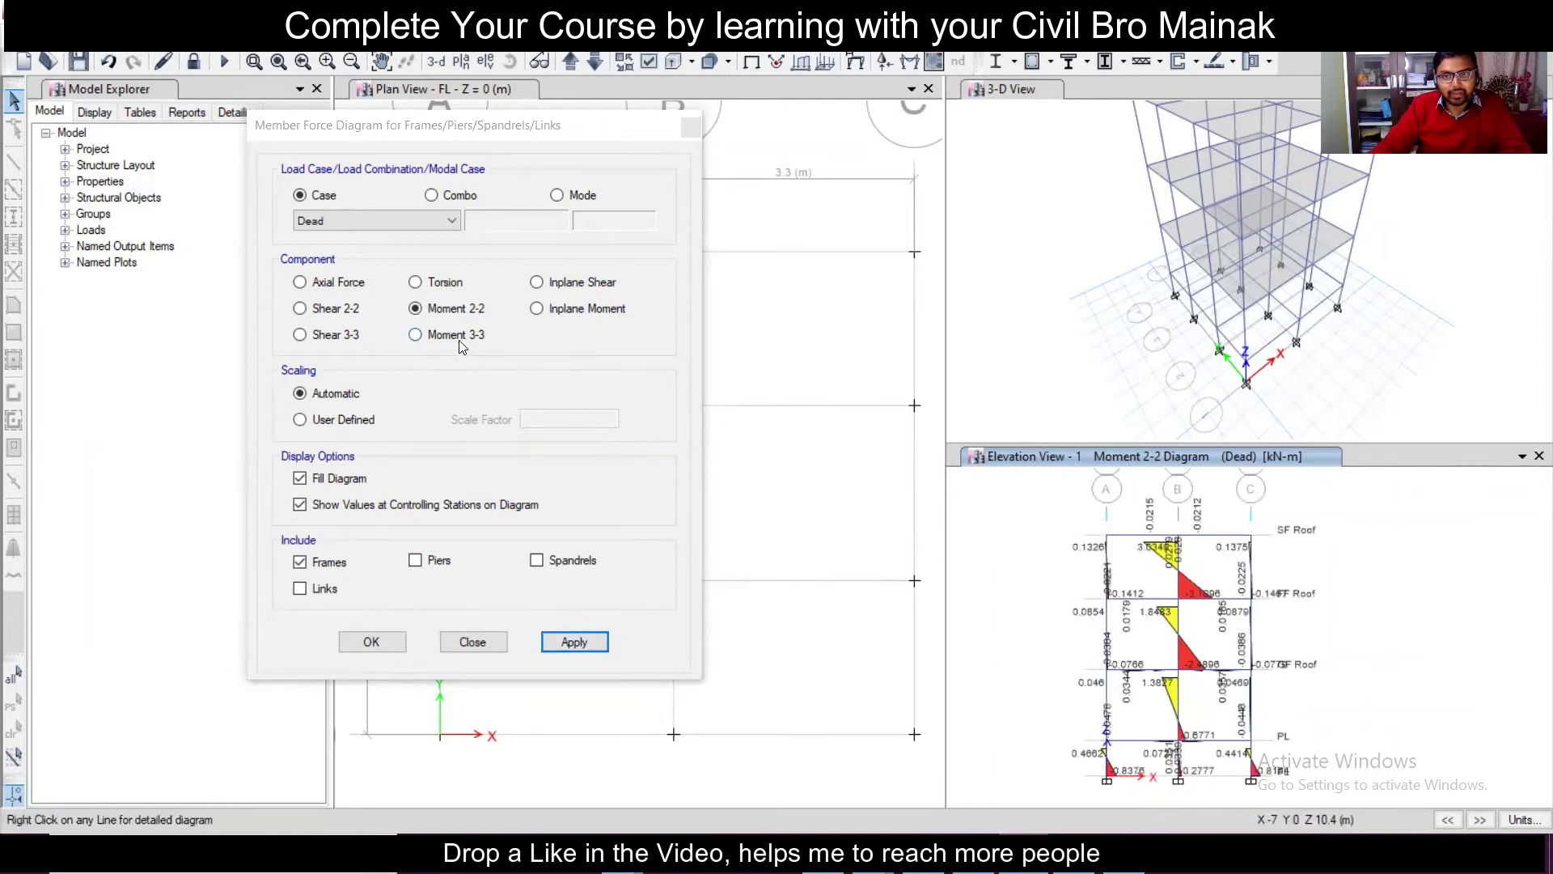
pyautogui.click(416, 335)
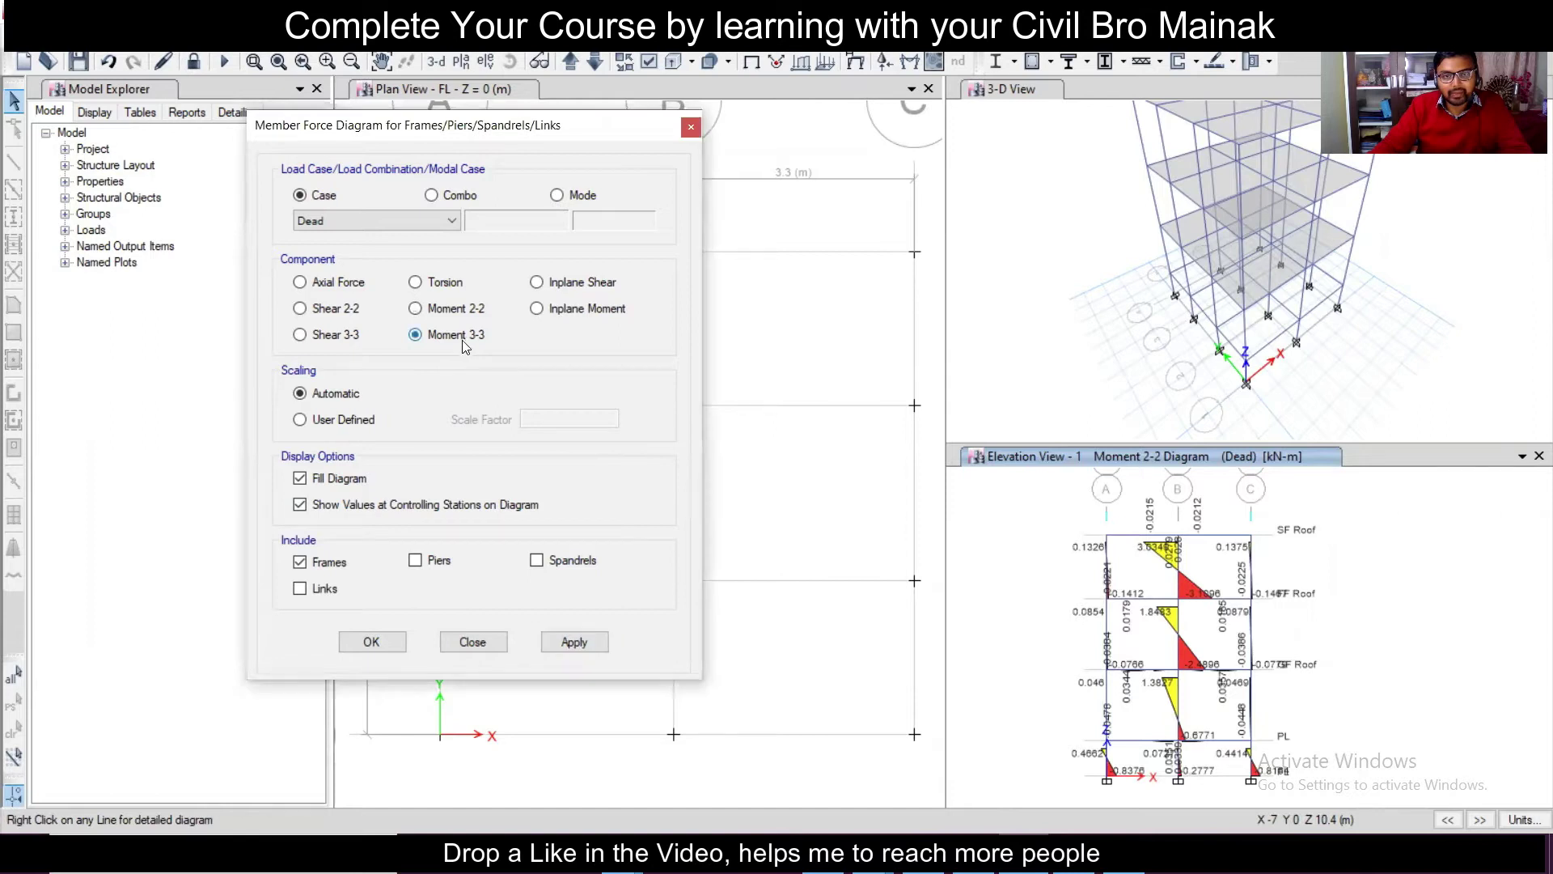
# Step: Draw the Dead-case Moment 3-3 diagram in the elevation view
pyautogui.click(574, 644)
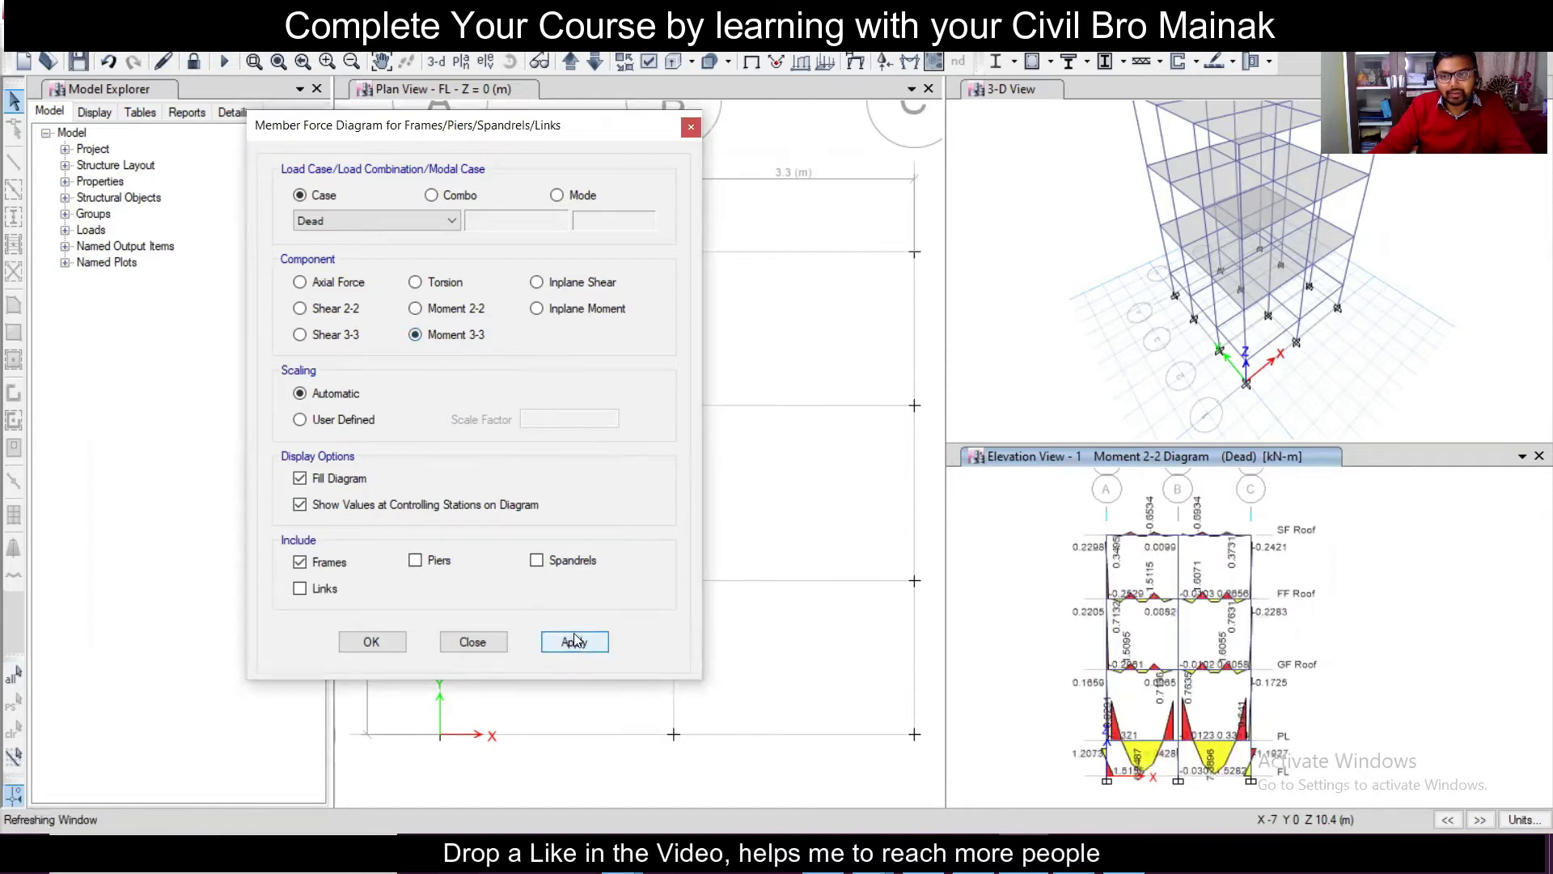
pyautogui.scroll(3, 1189, 522)
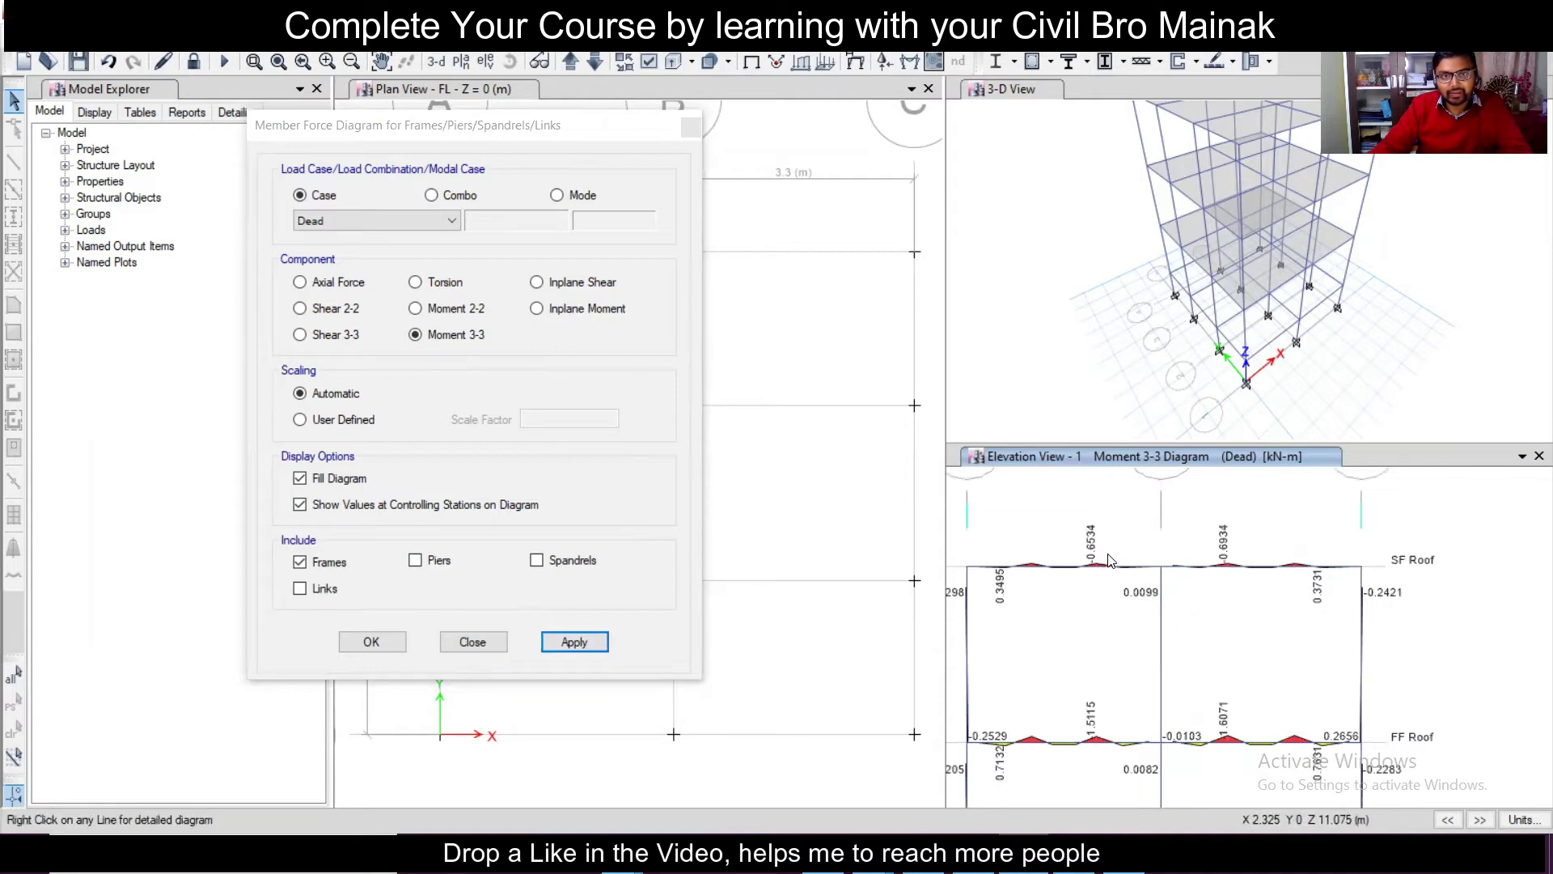
pyautogui.scroll(-3, 1060, 634)
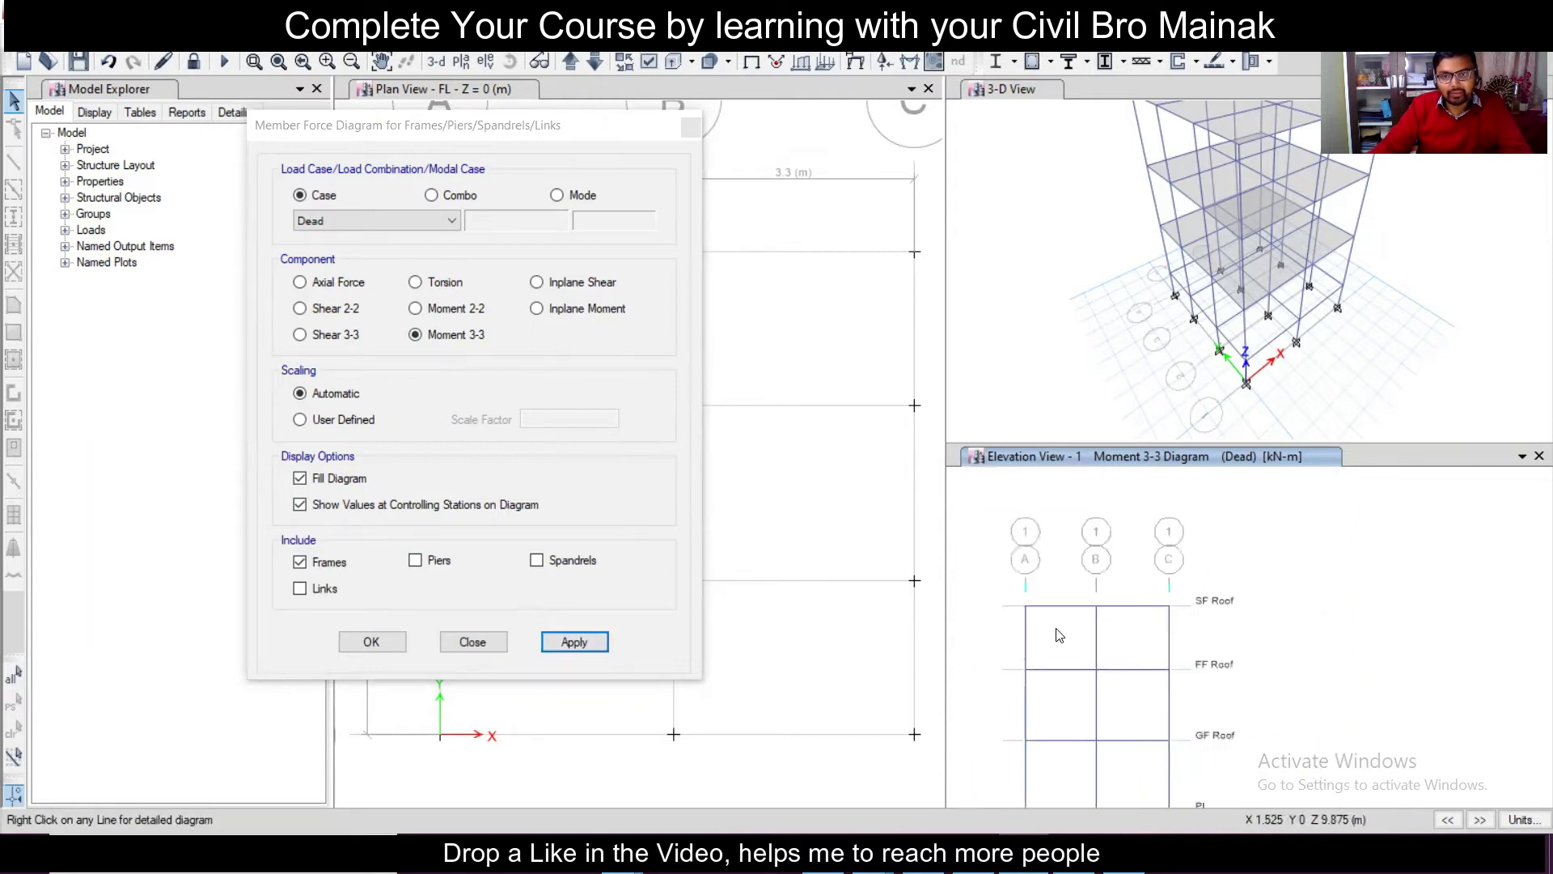
# Step: Show the same Dead-case Moment 3-3 diagram with values on the 3-D view
pyautogui.click(1017, 102)
pyautogui.click(575, 642)
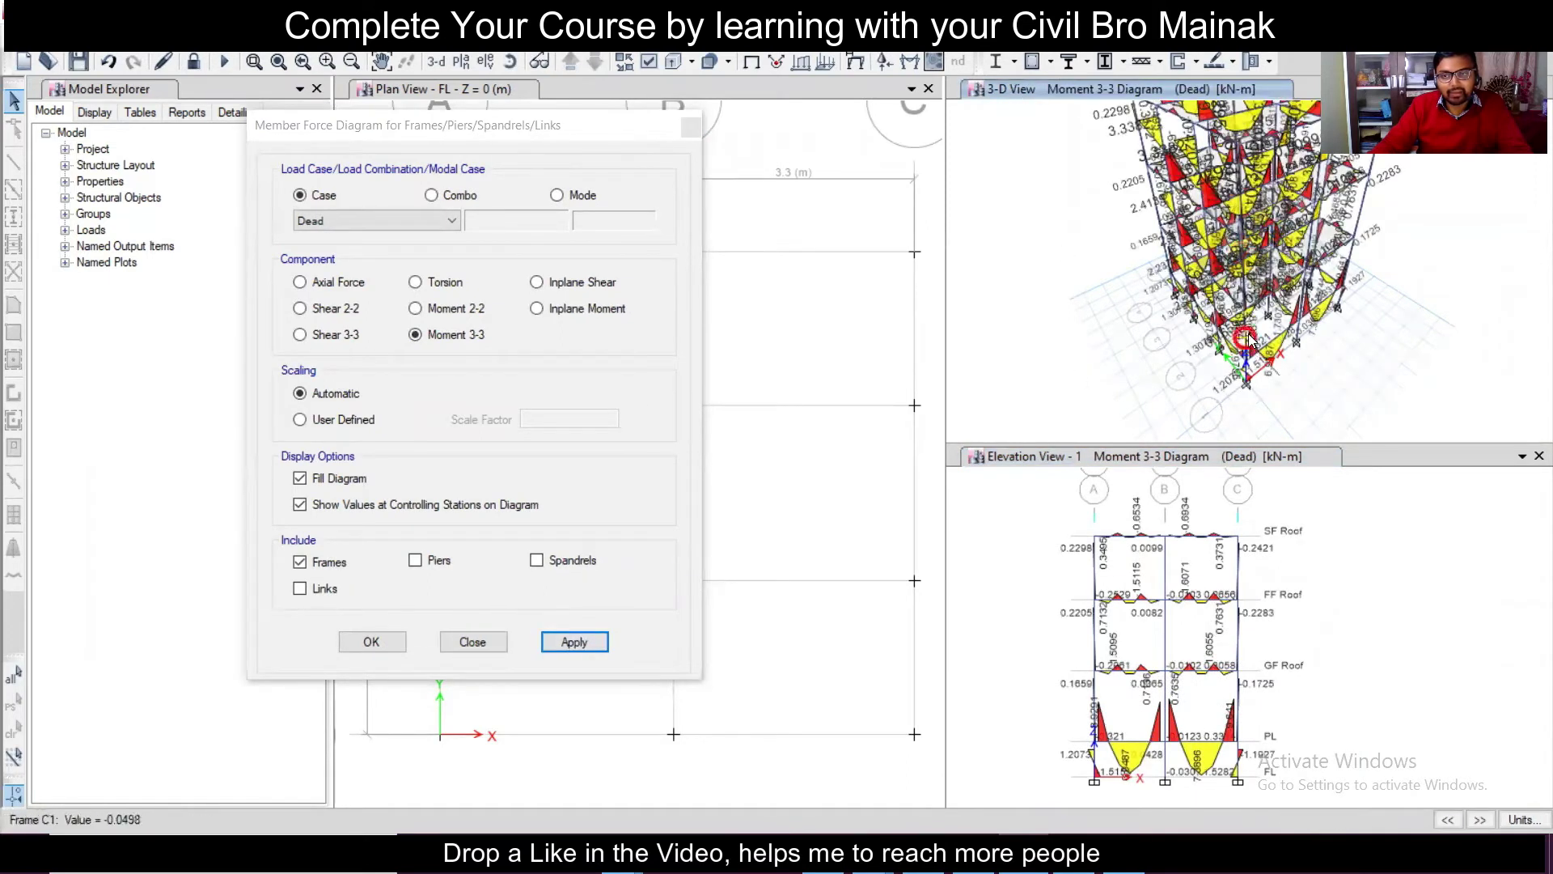
pyautogui.scroll(-2, 1246, 323)
pyautogui.scroll(3, 1244, 297)
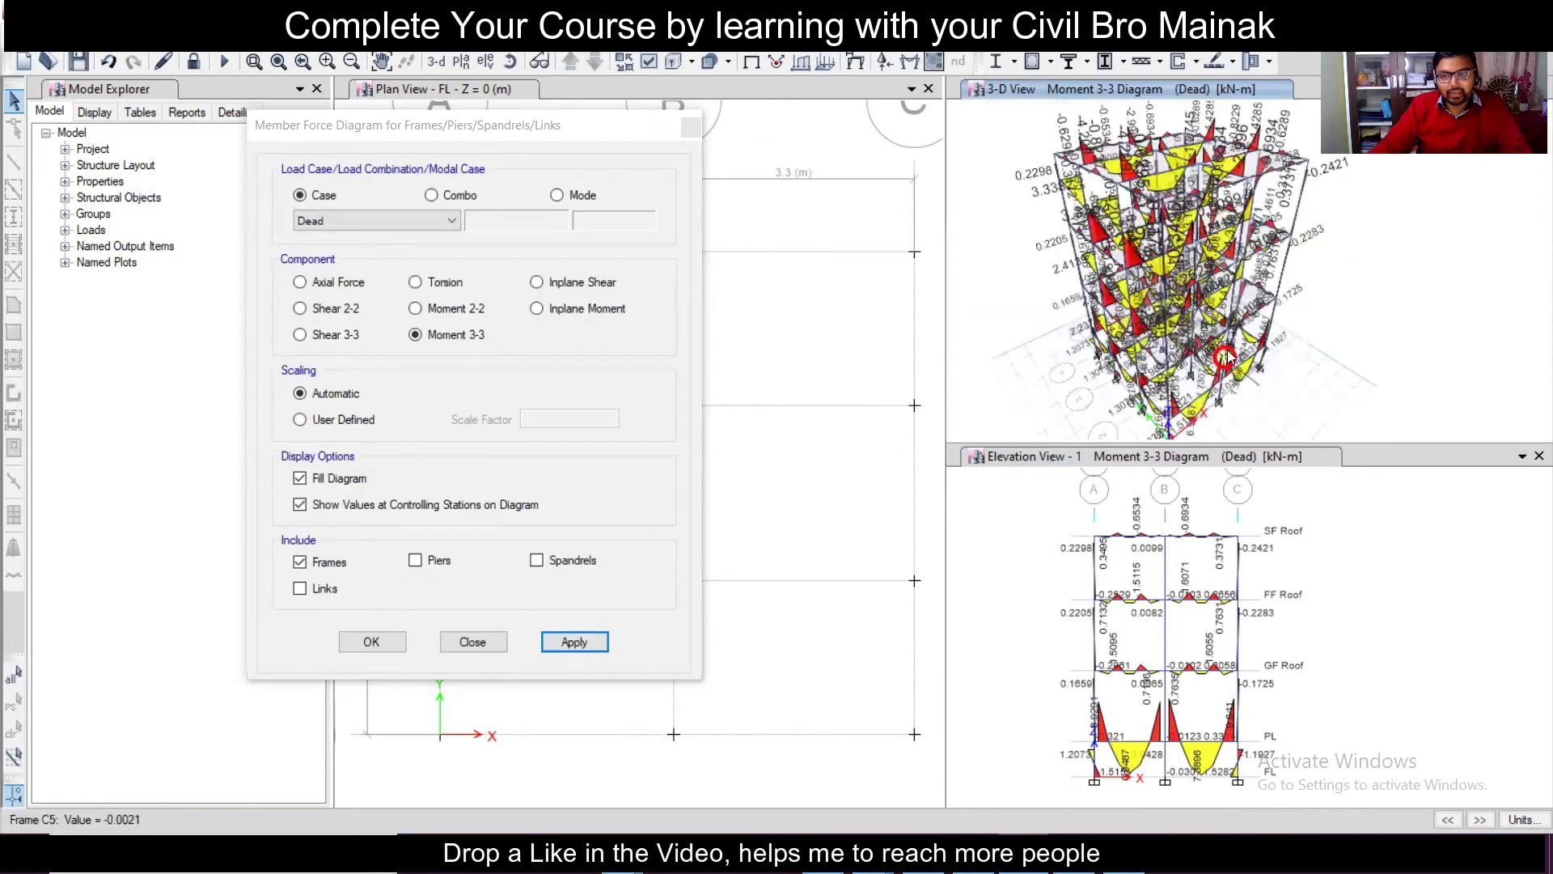
pyautogui.scroll(3, 1158, 741)
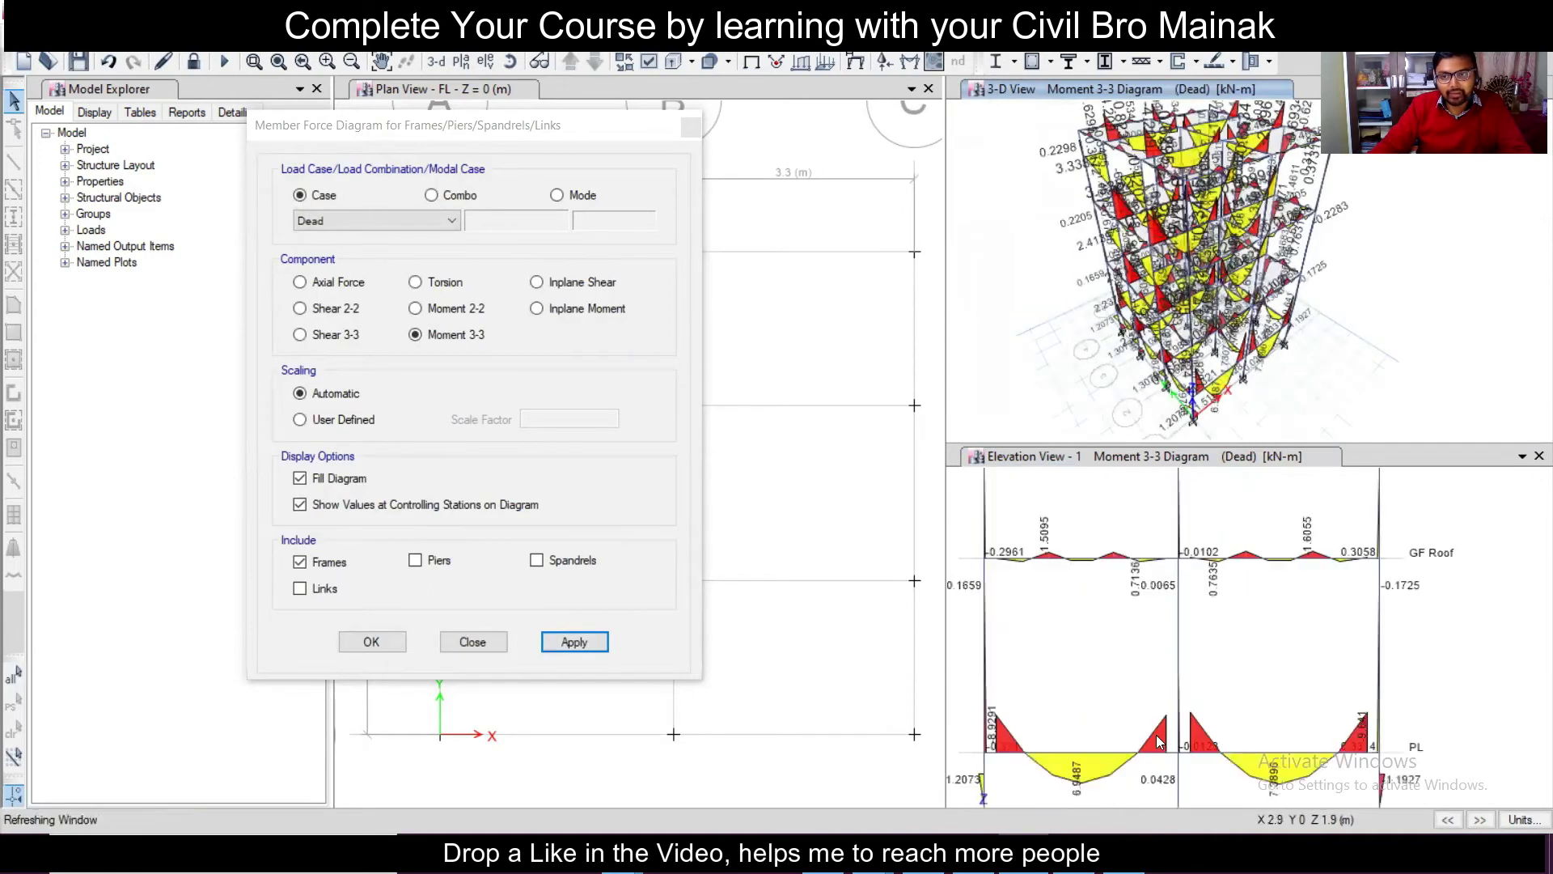
pyautogui.scroll(-3, 1180, 712)
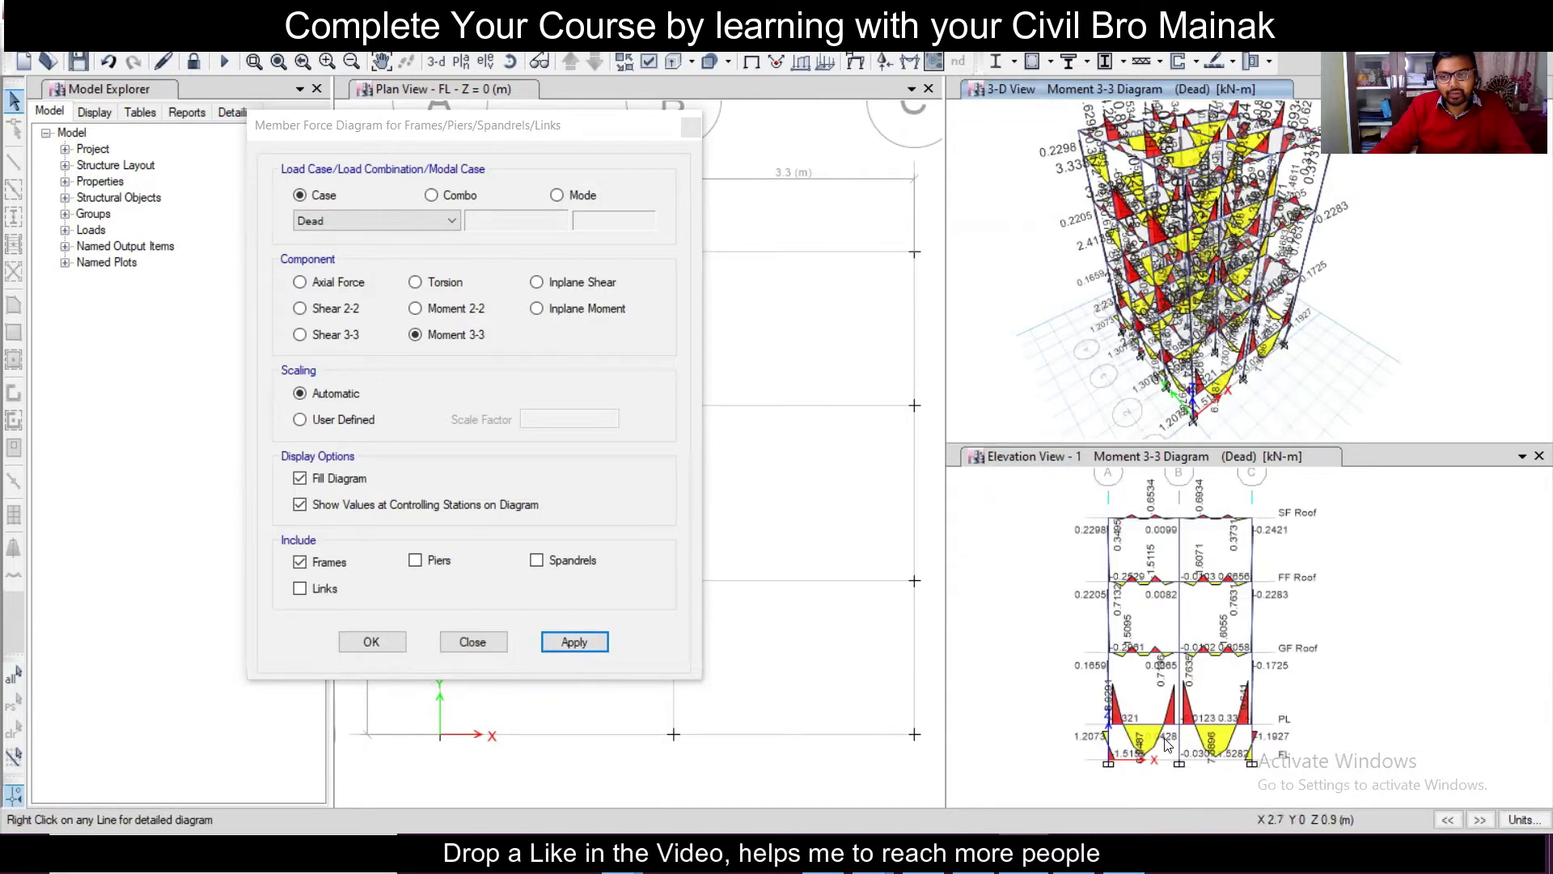
pyautogui.scroll(3, 1166, 743)
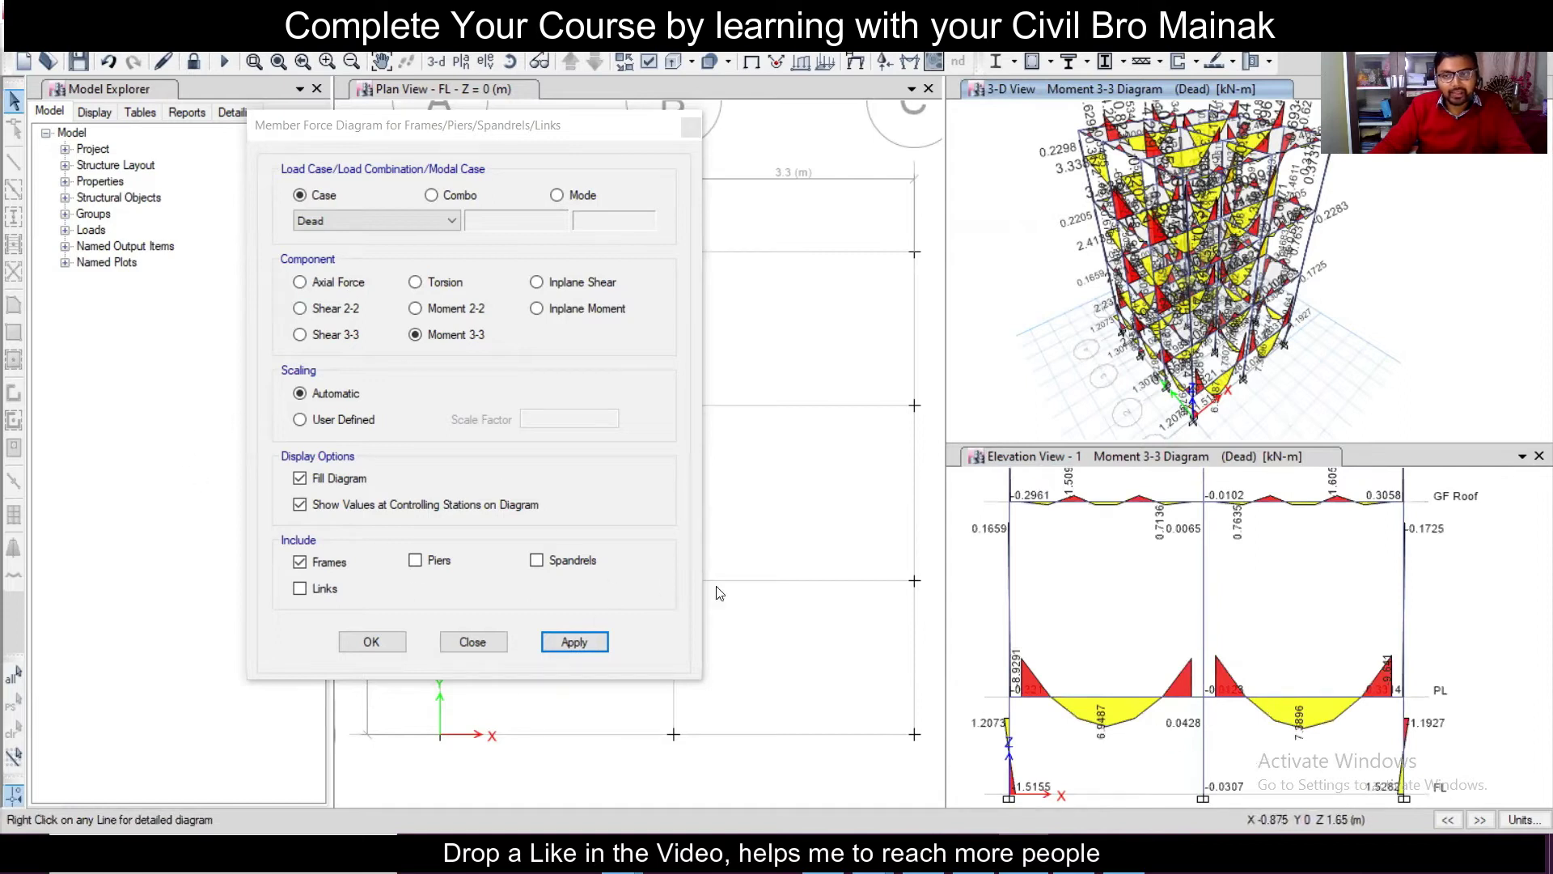
# Step: Switch the case to Live and draw its Moment 3-3 diagram in the 3-D and elevation views
pyautogui.click(391, 227)
pyautogui.click(382, 254)
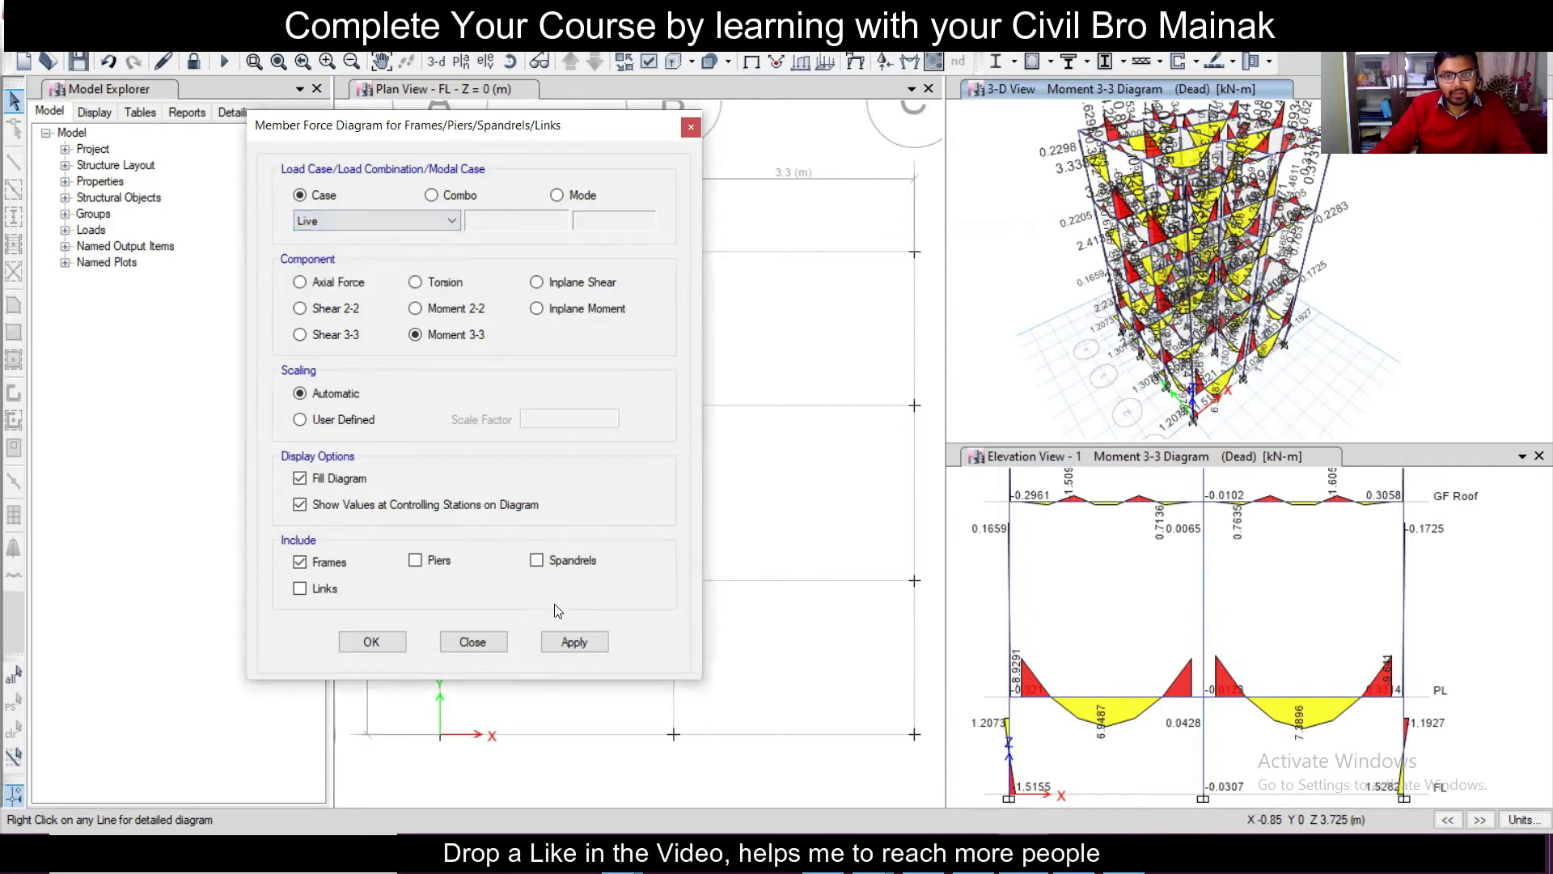
pyautogui.click(572, 641)
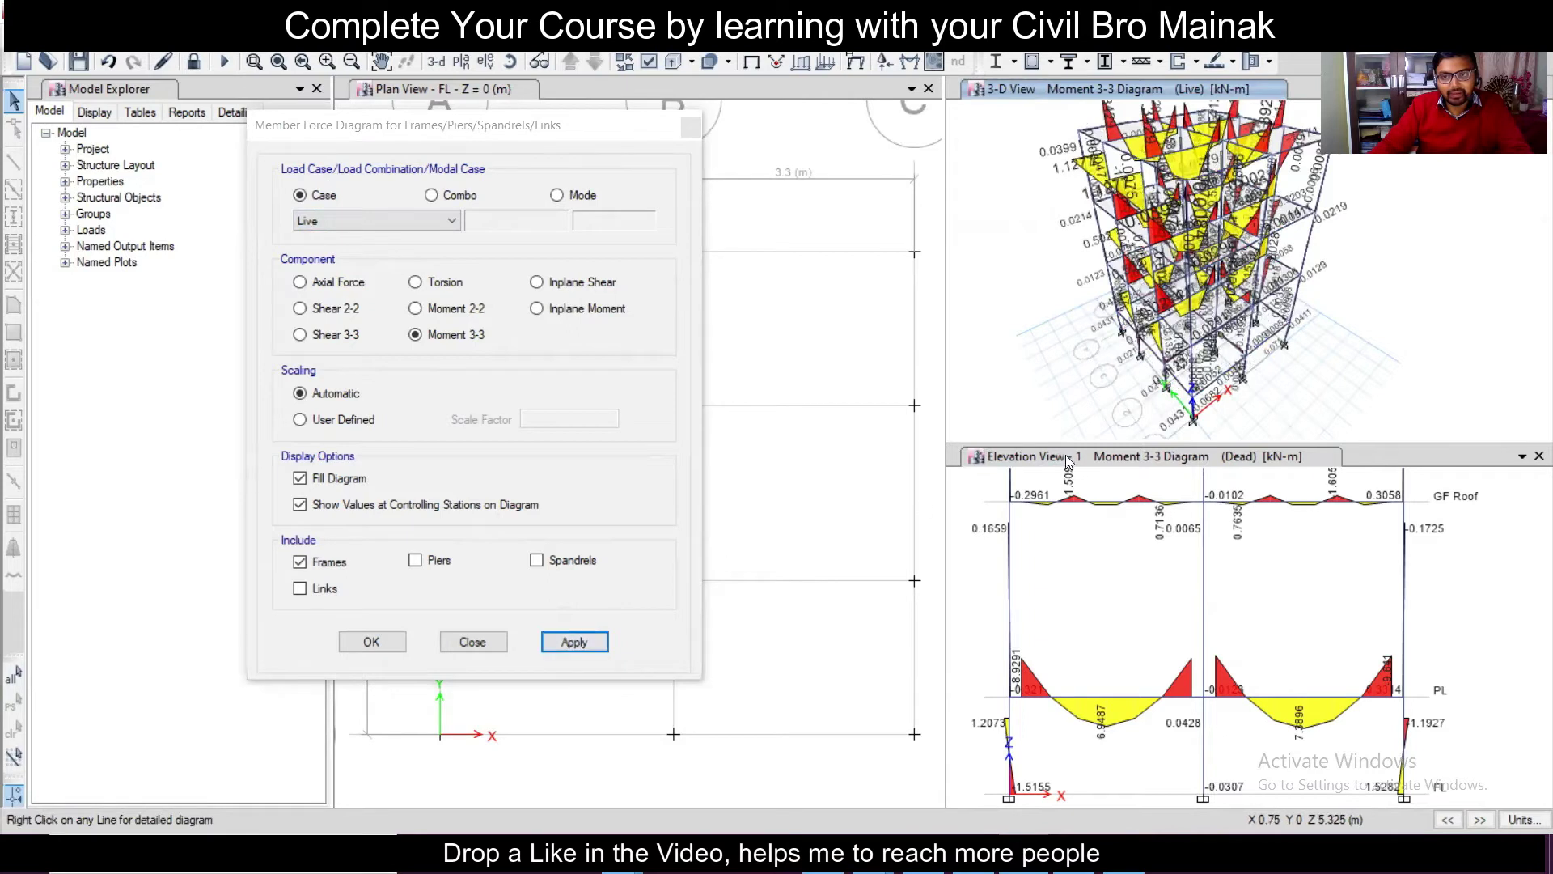
pyautogui.scroll(3, 1112, 769)
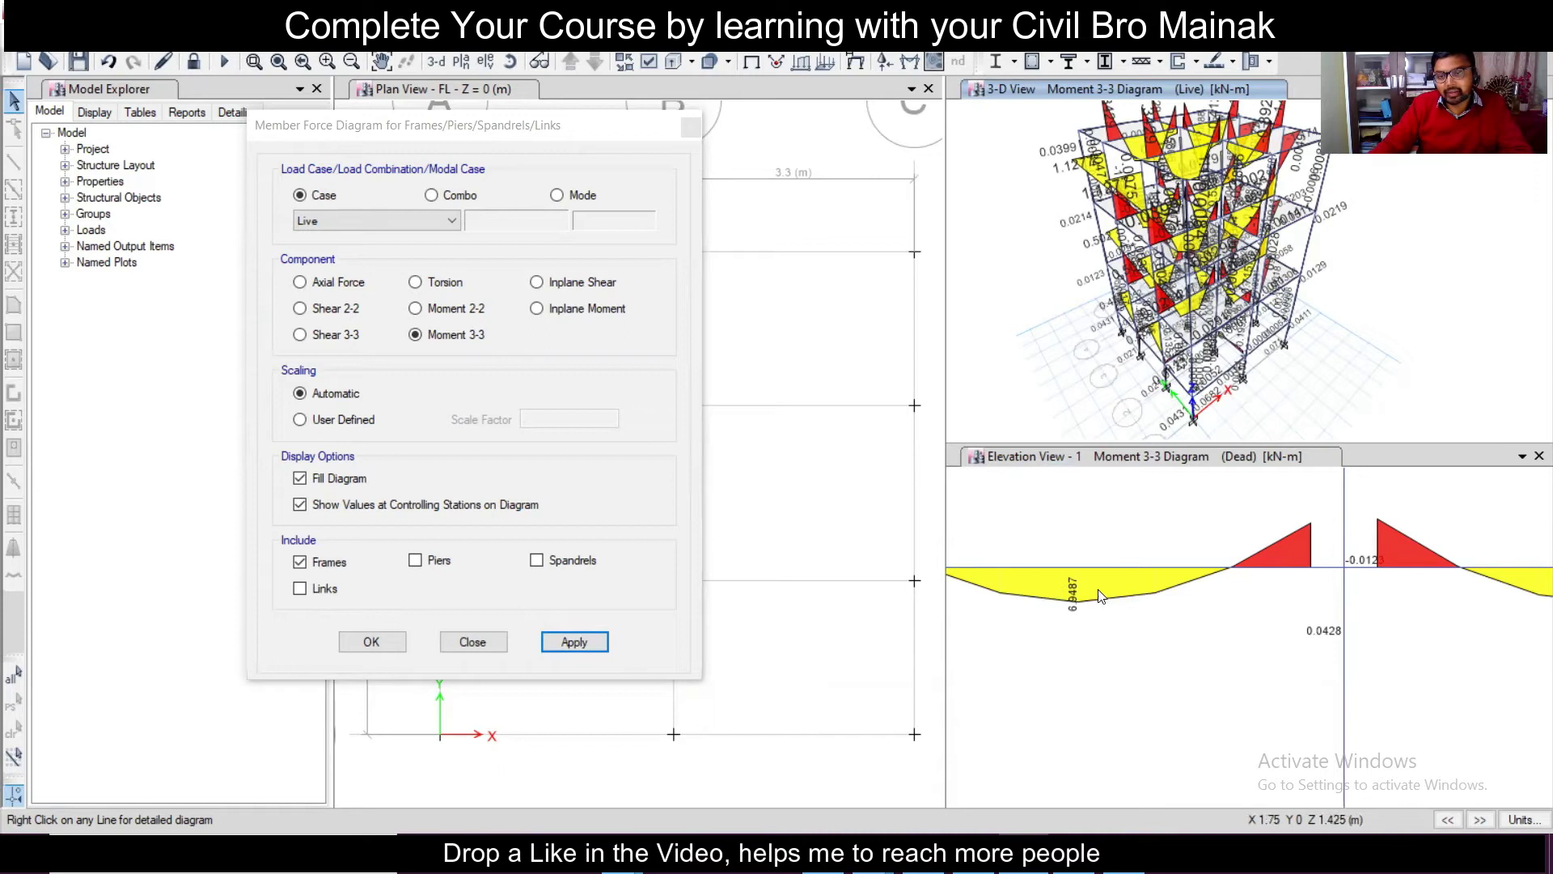
pyautogui.scroll(2, 1076, 622)
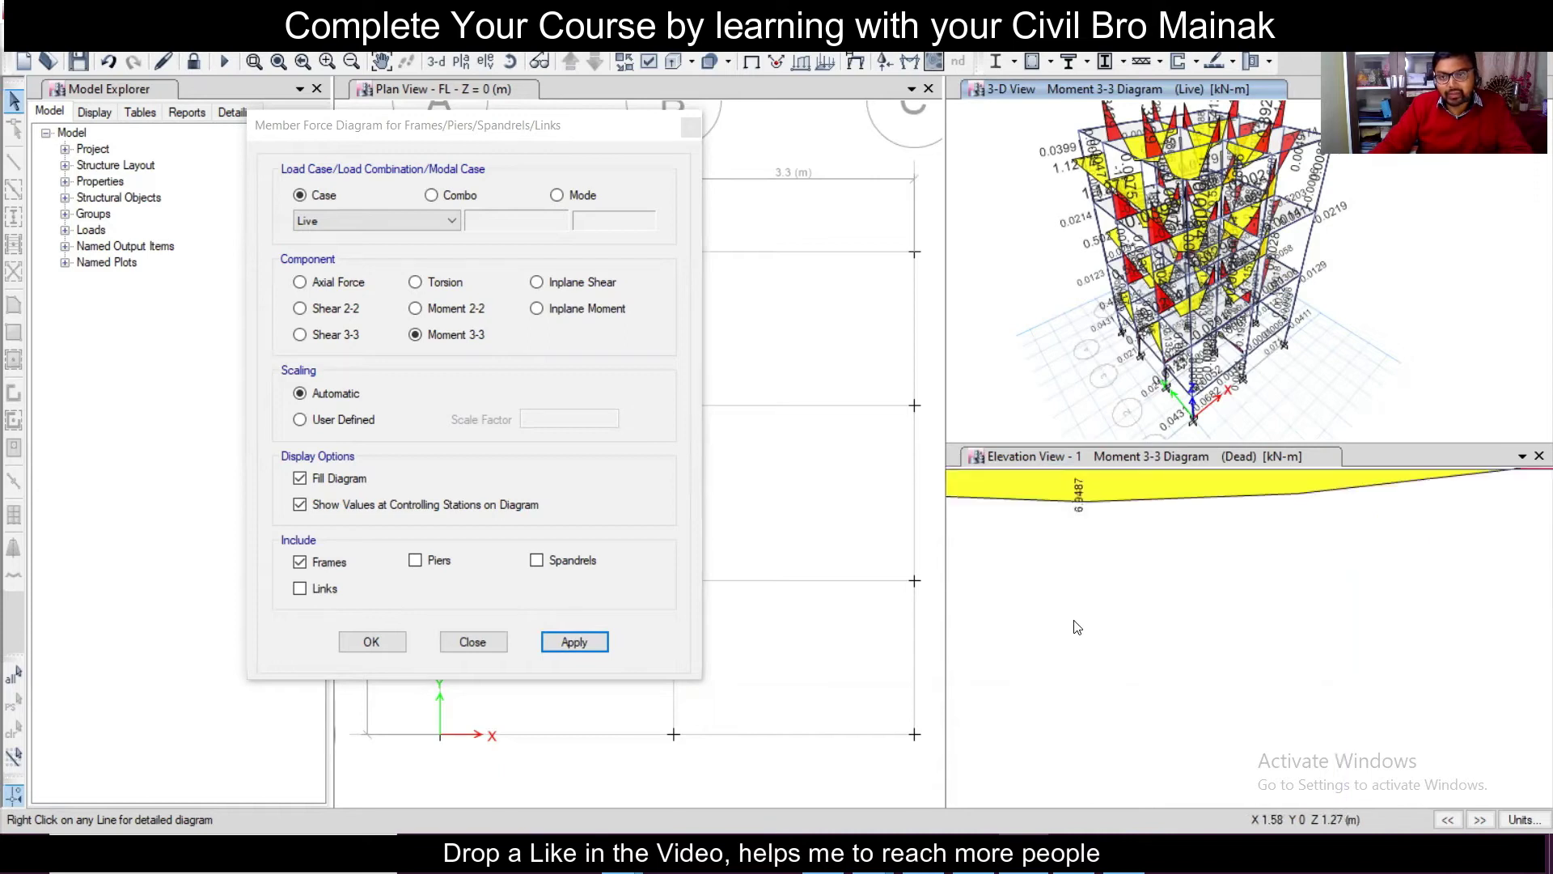
pyautogui.scroll(-5, 1082, 618)
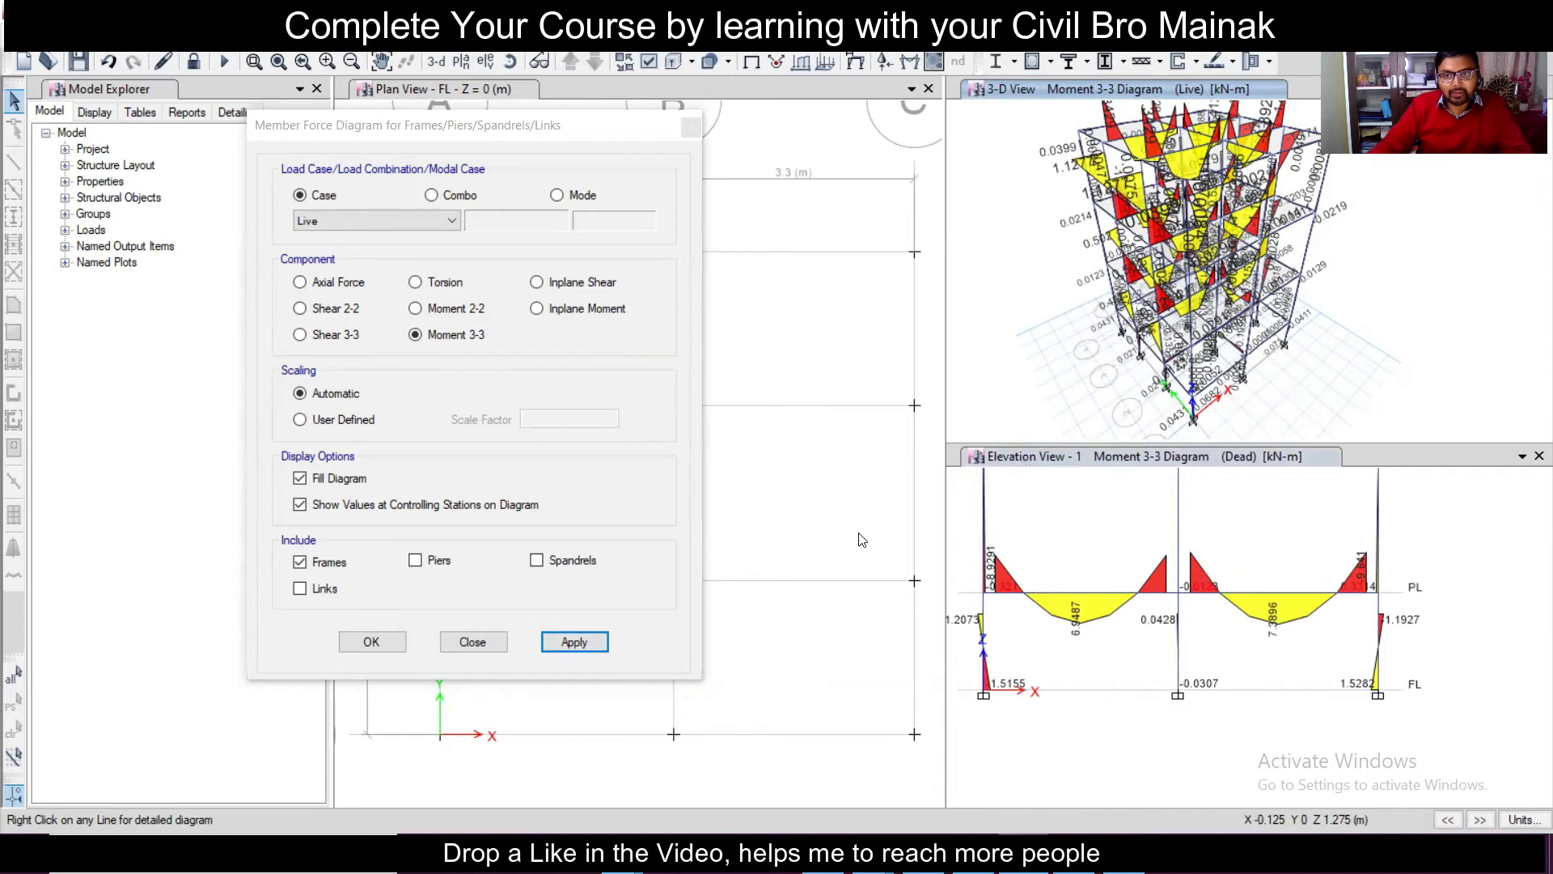
pyautogui.click(1321, 458)
pyautogui.click(573, 641)
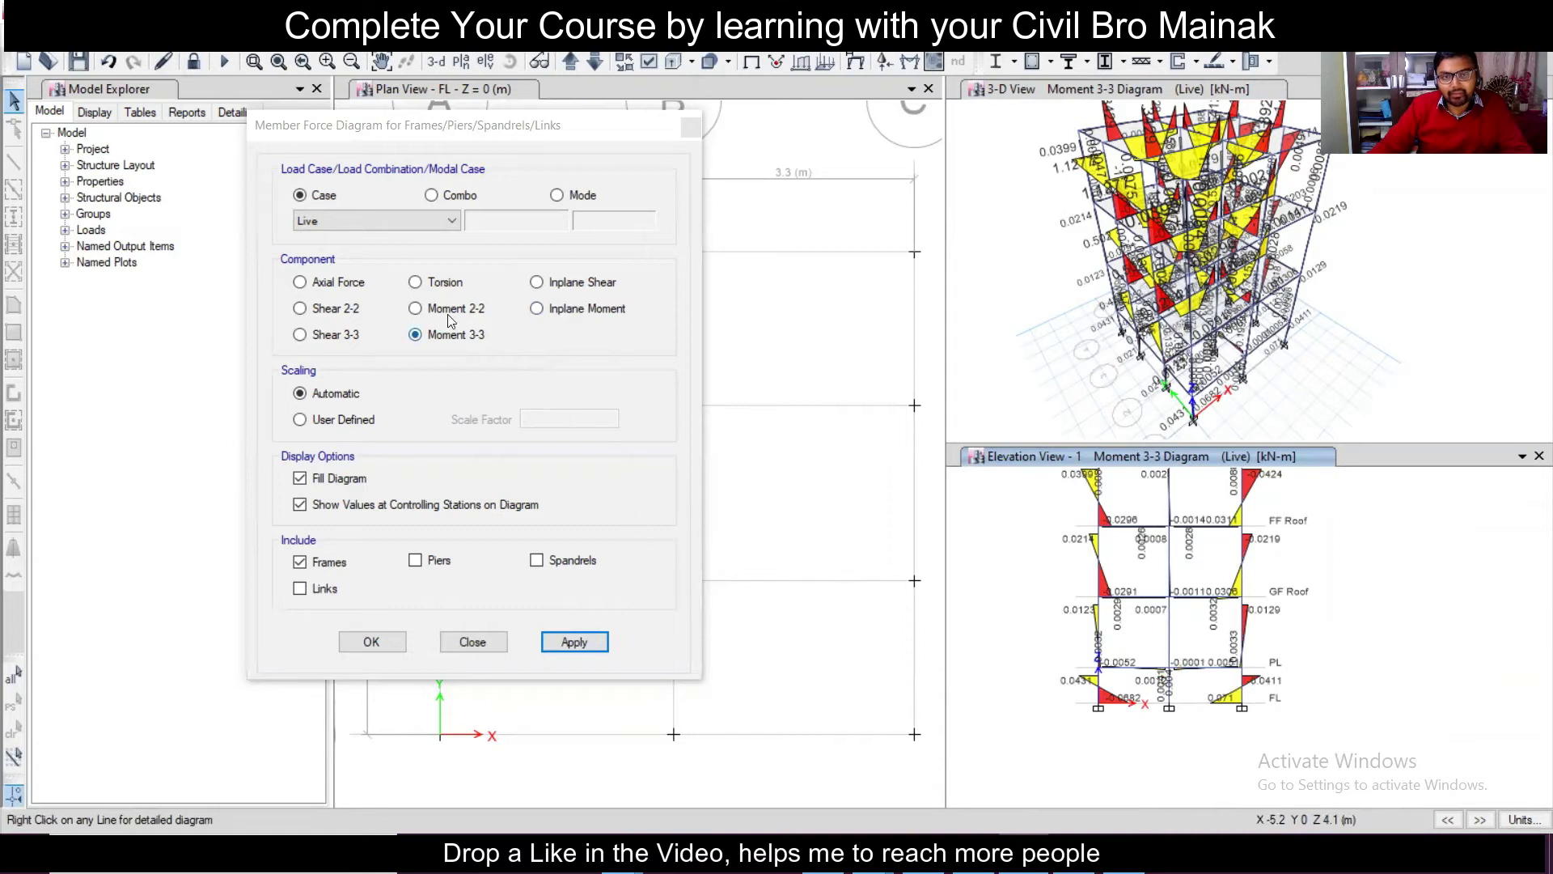
# Step: Show the Moment 3-3 diagram for the SLX+ seismic case in the elevation
pyautogui.click(441, 228)
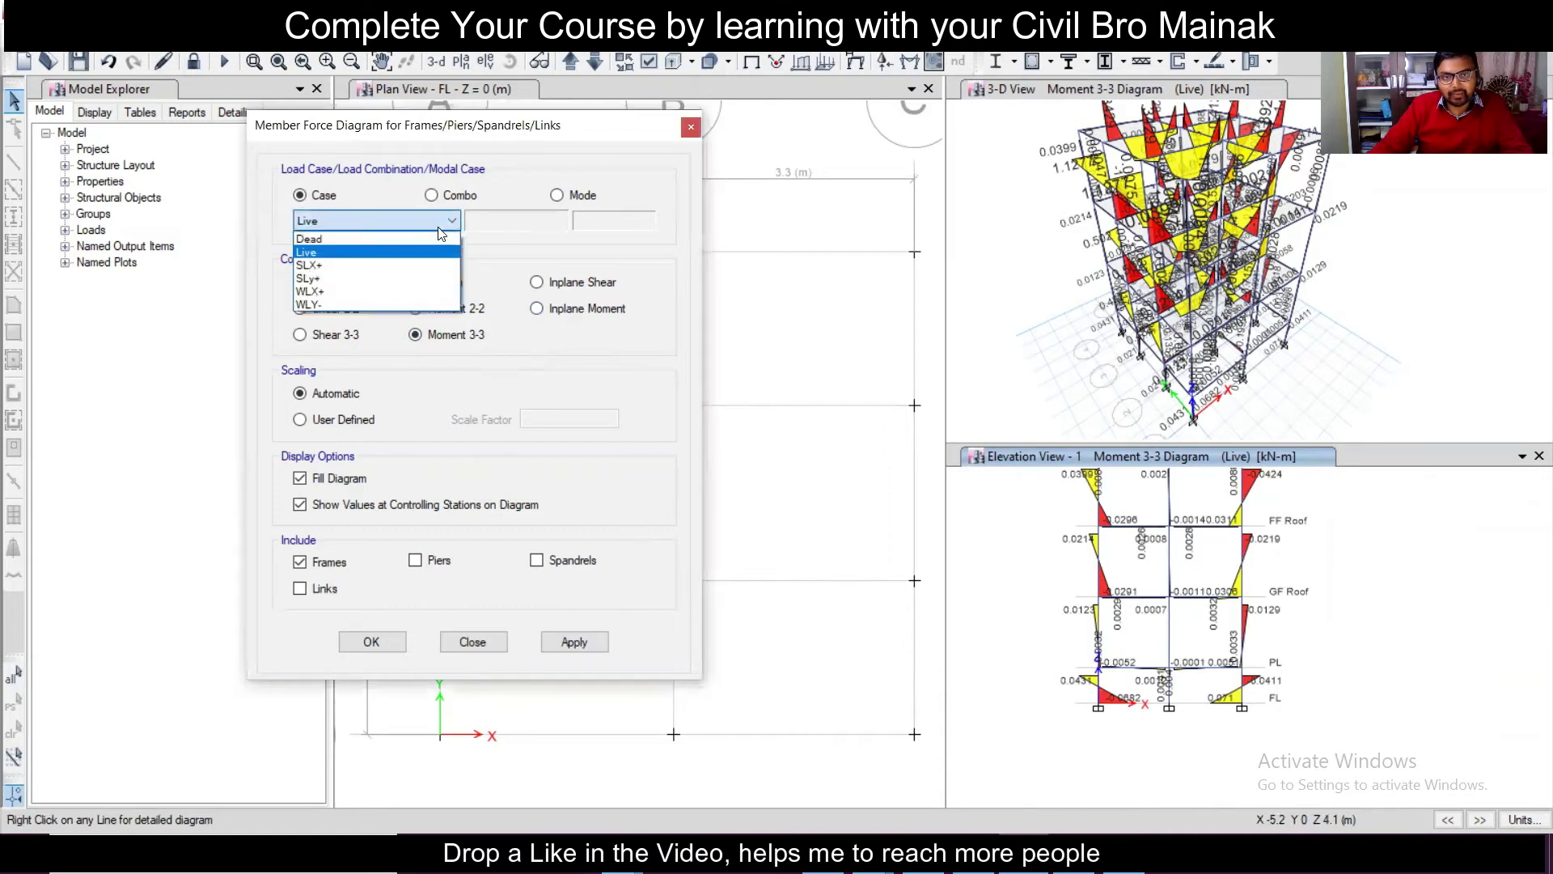
pyautogui.click(428, 272)
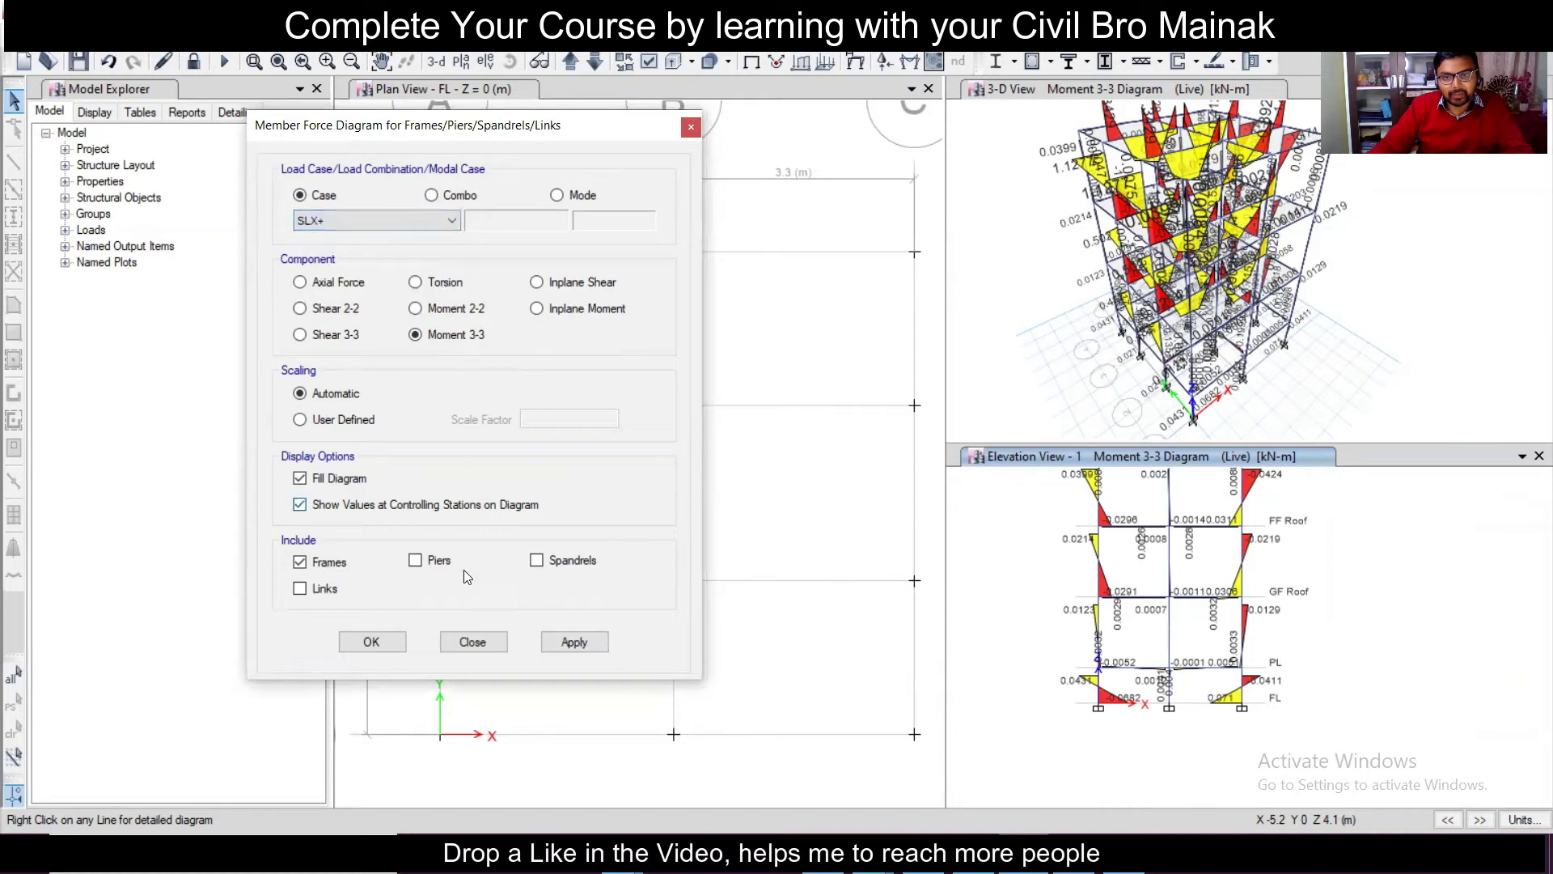
pyautogui.click(561, 643)
pyautogui.click(561, 643)
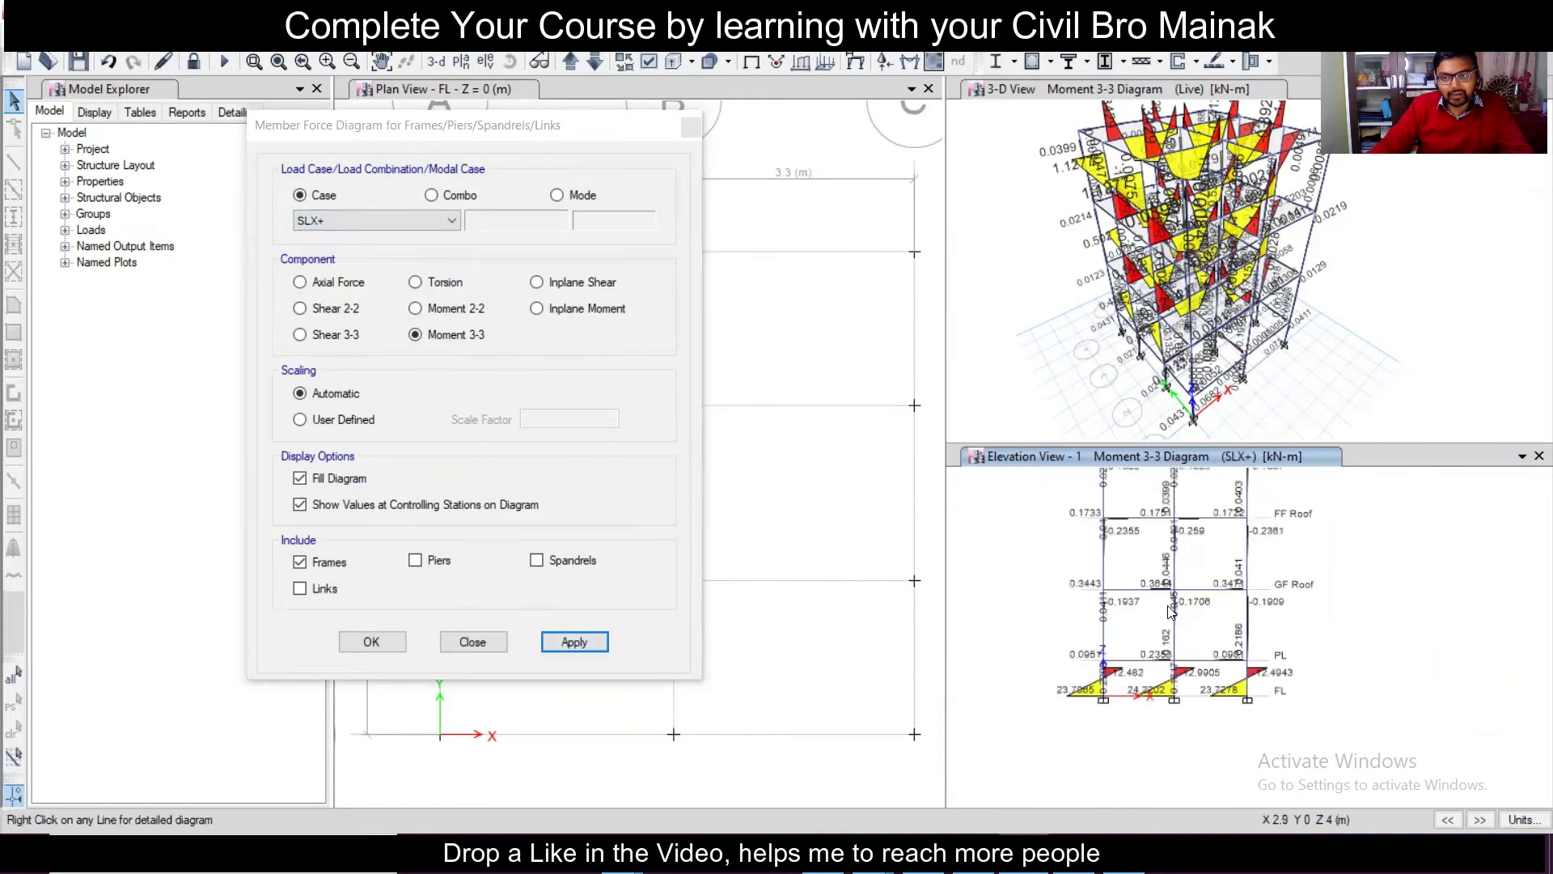
pyautogui.scroll(3, 1205, 533)
pyautogui.scroll(-3, 1205, 533)
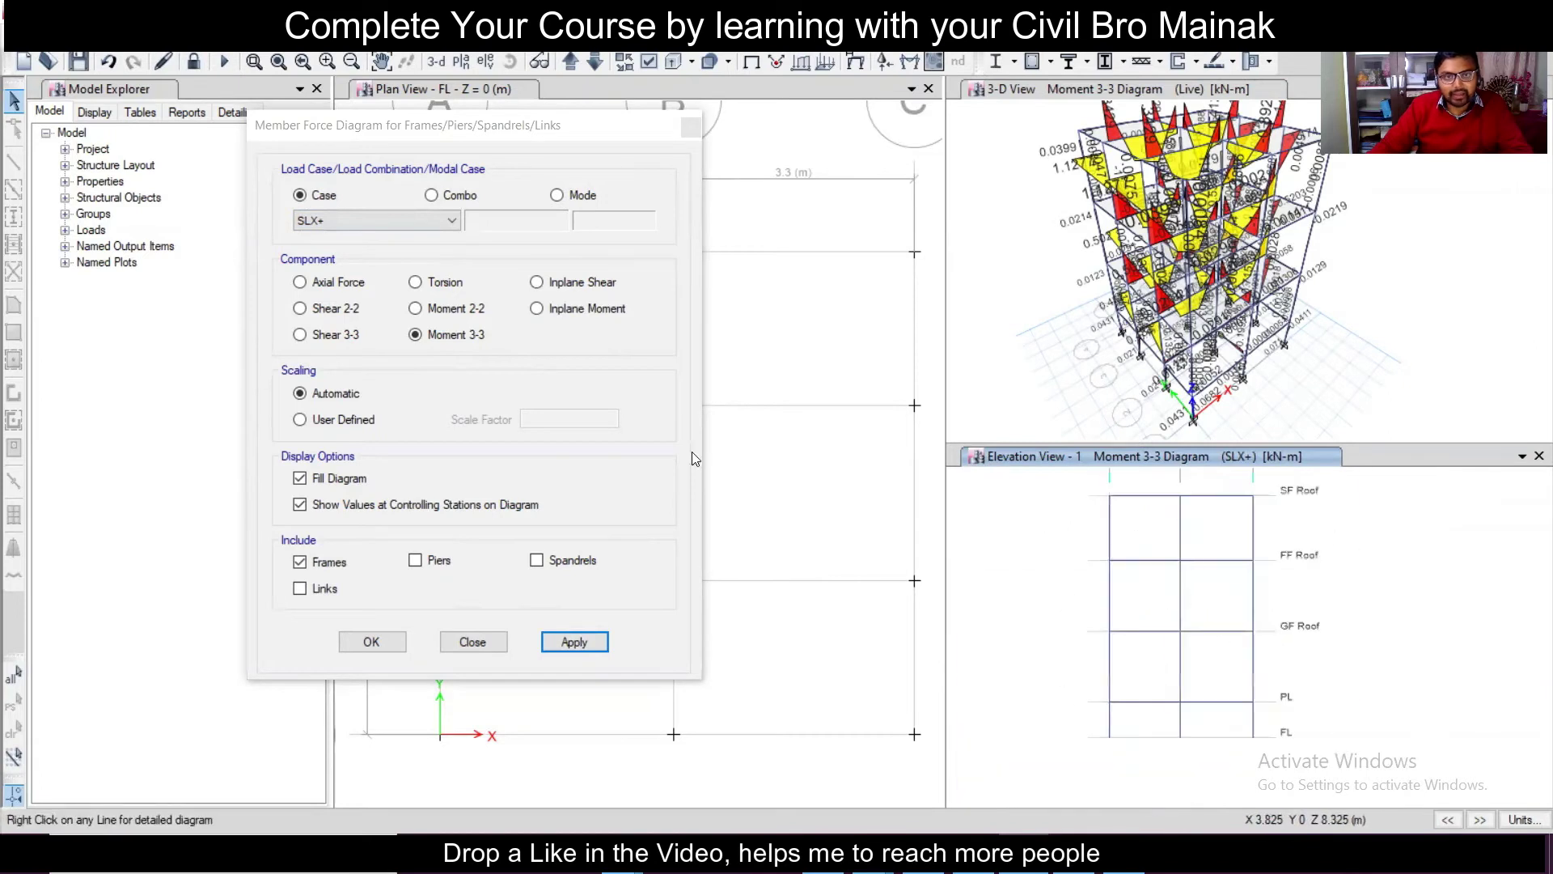
# Step: Show the Moment 3-3 diagram for the SLy+ seismic case
pyautogui.click(381, 221)
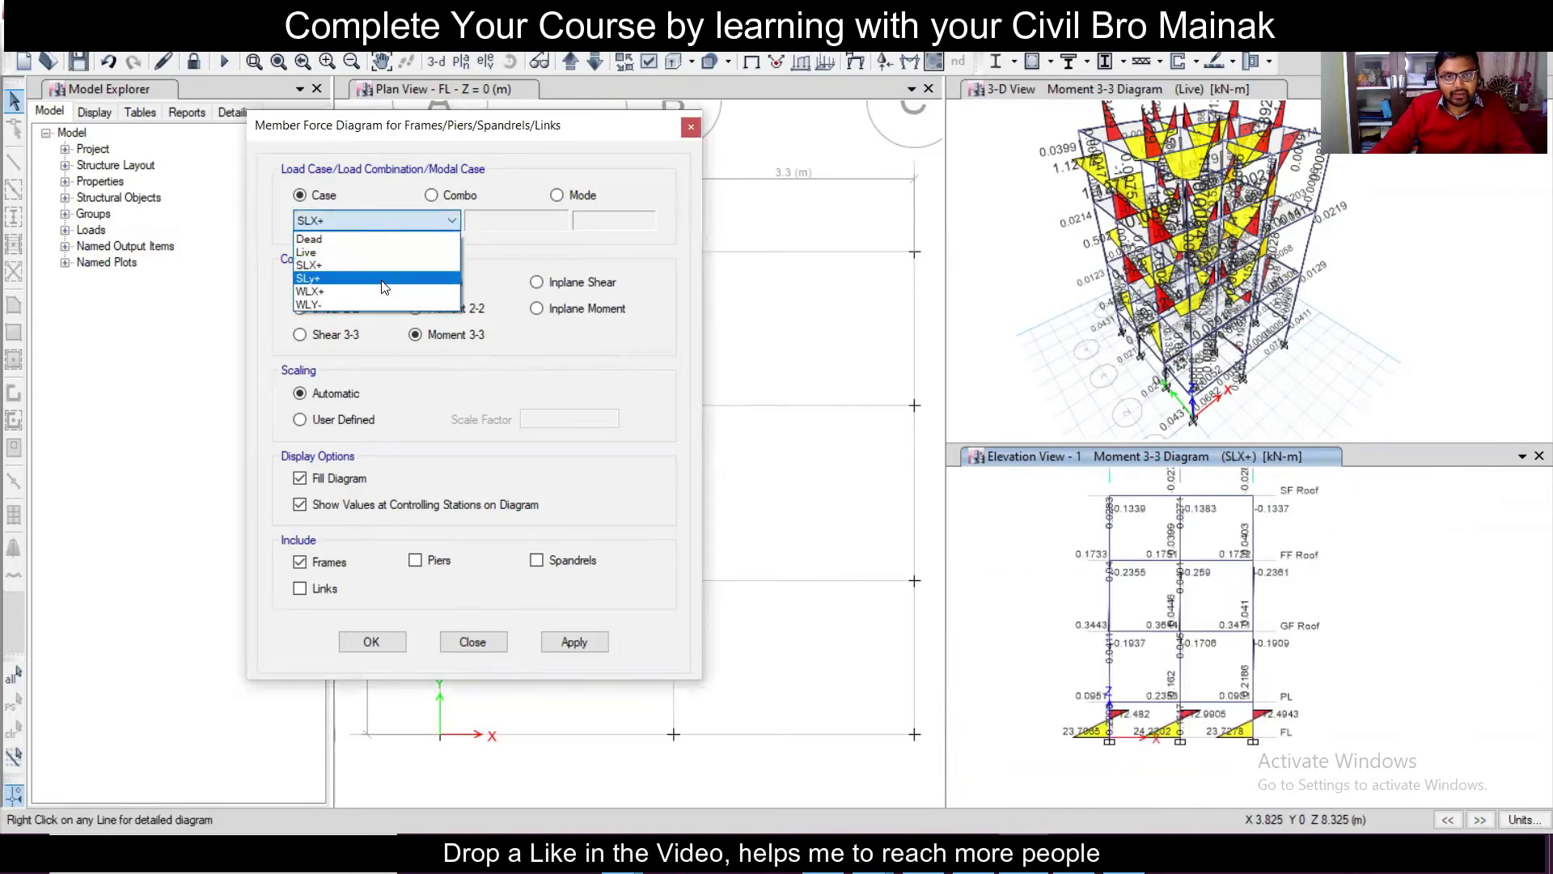
pyautogui.click(384, 279)
pyautogui.click(576, 643)
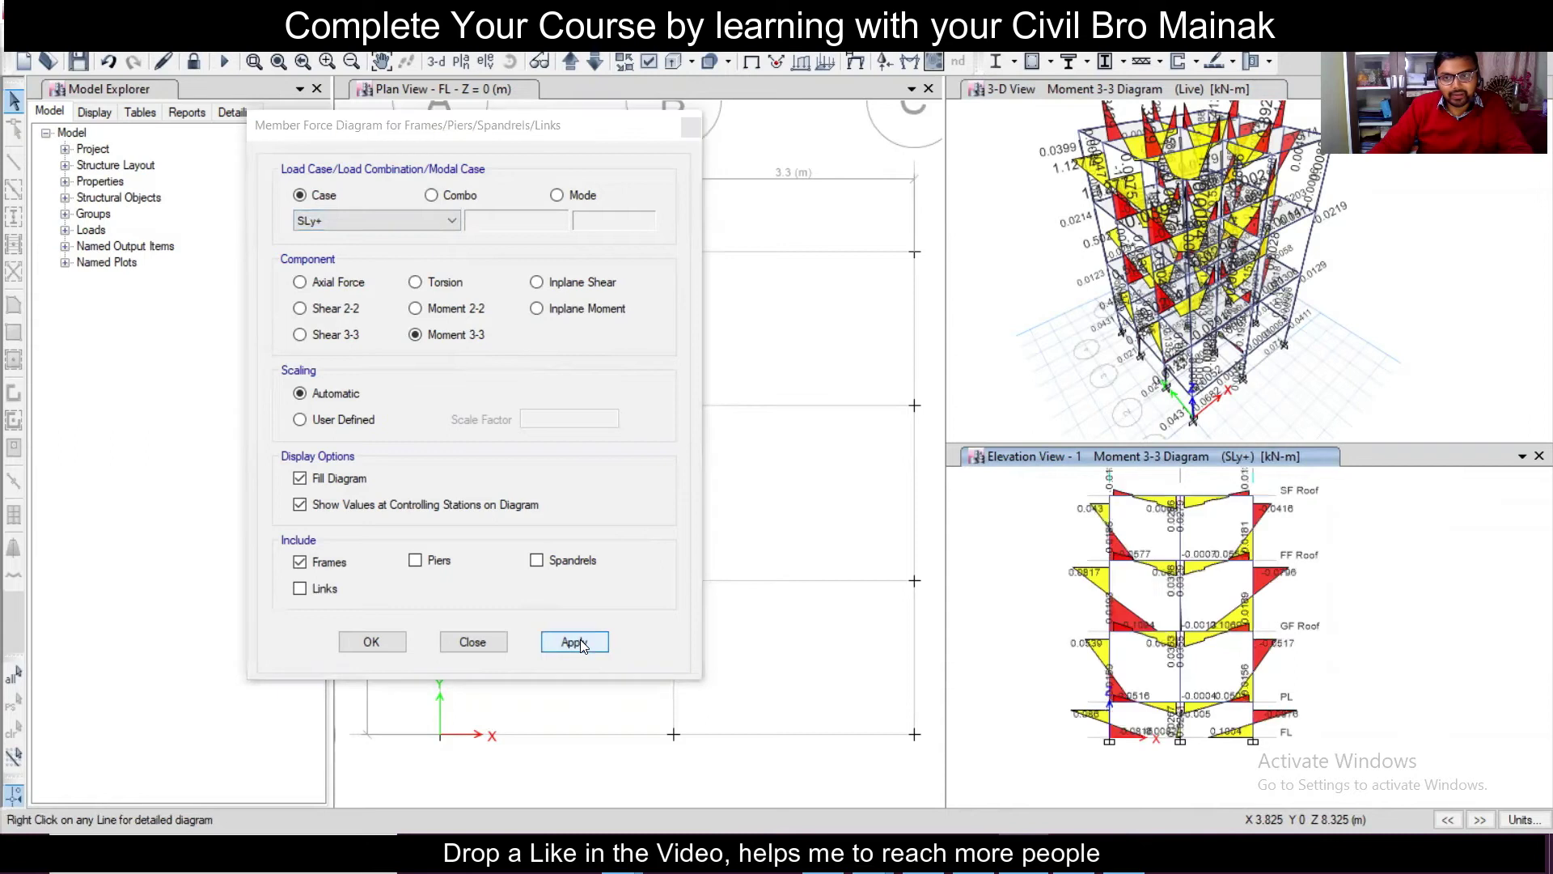
pyautogui.scroll(3, 1158, 728)
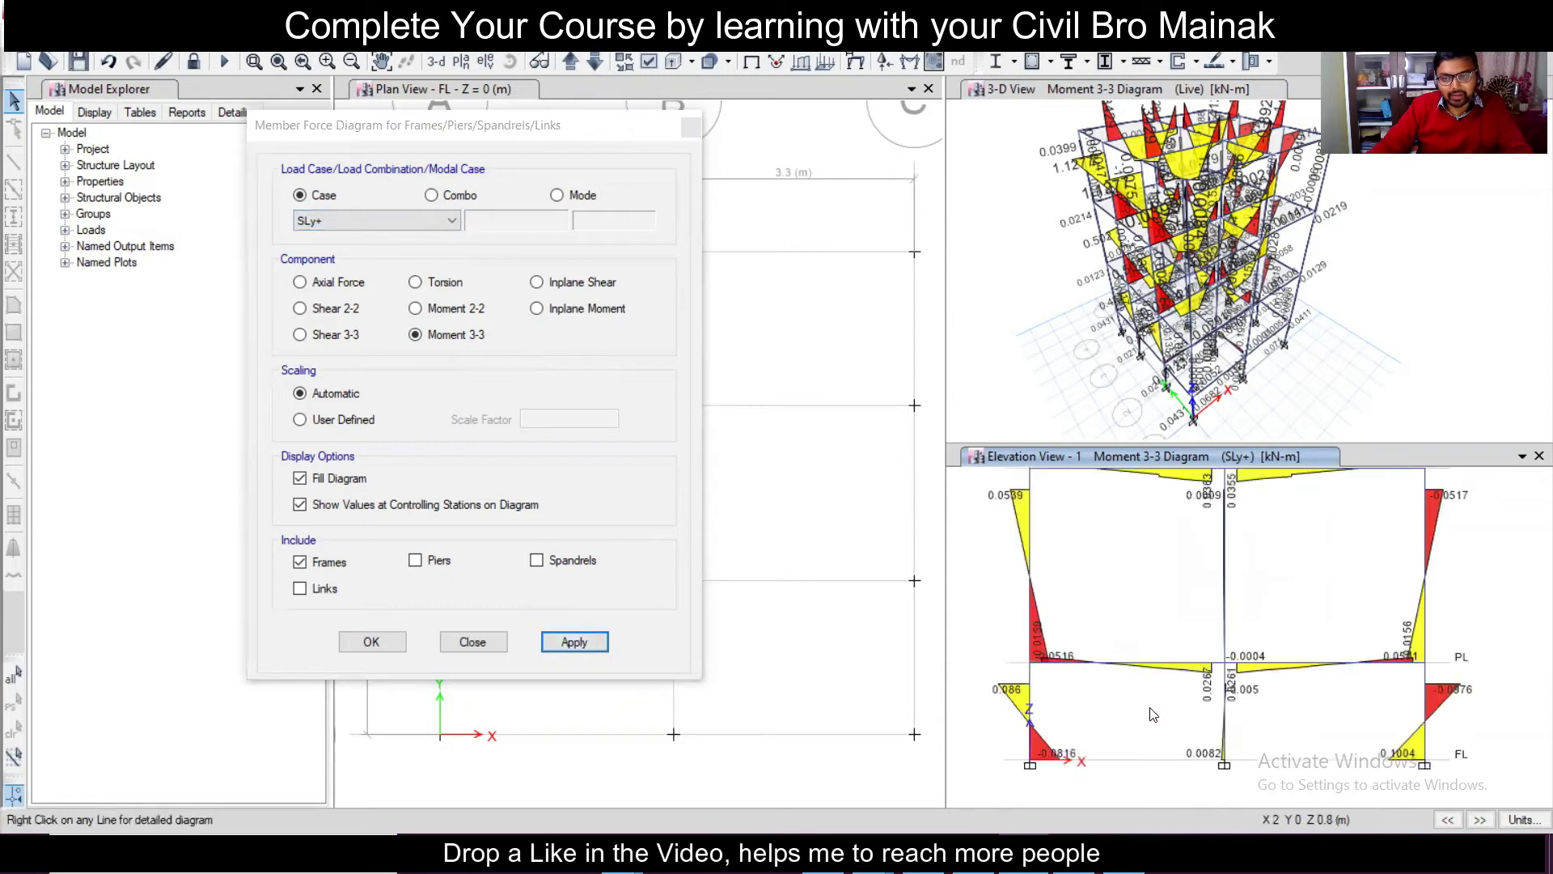
pyautogui.scroll(-3, 1156, 716)
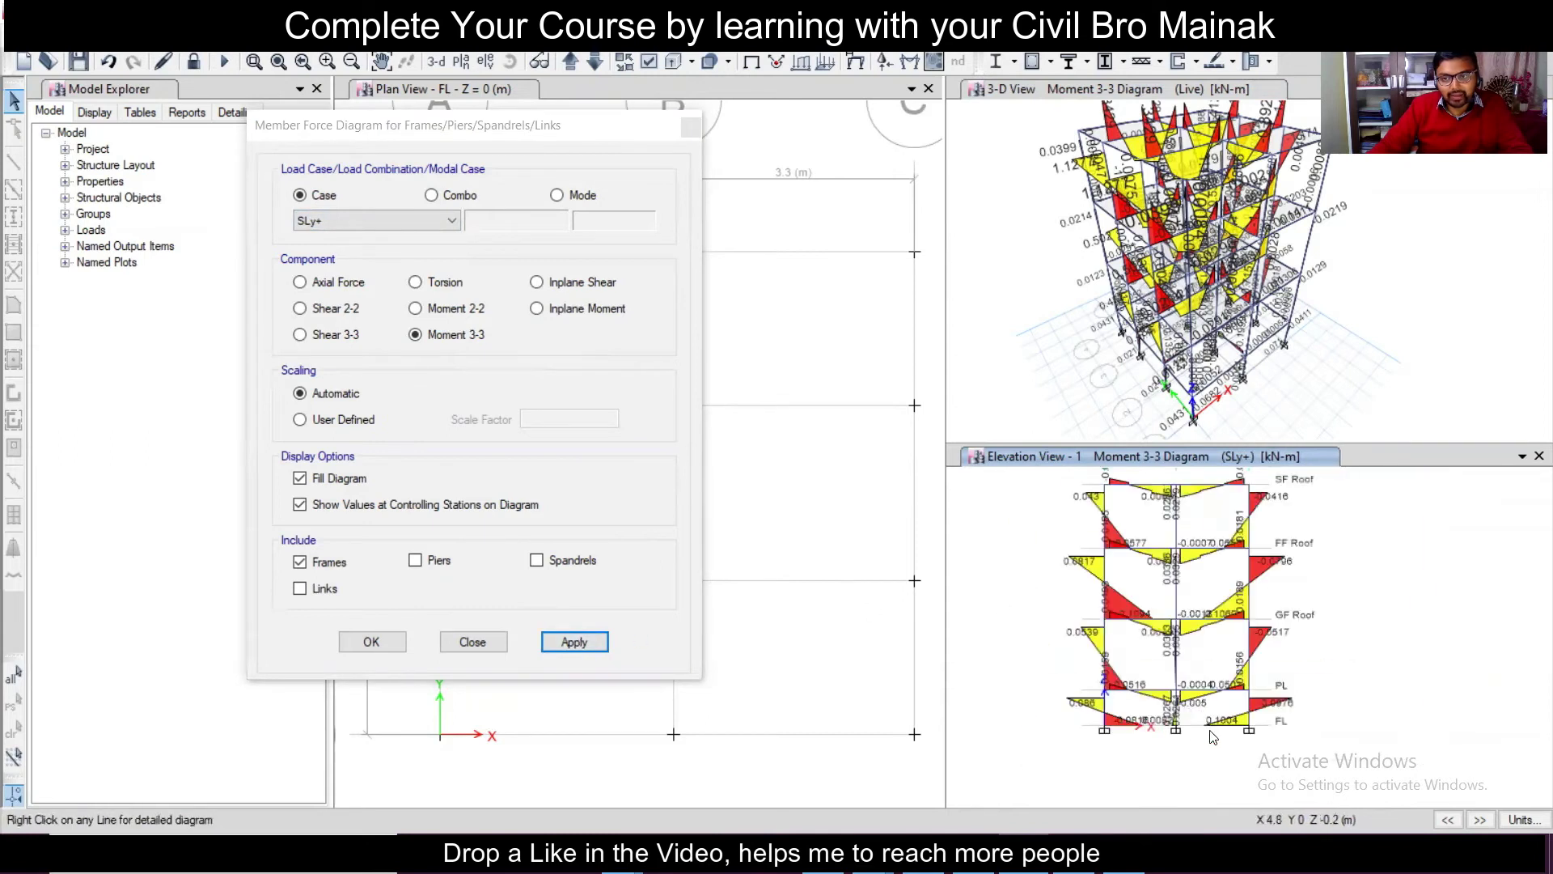
# Step: Show the Moment 3-3 diagram for the WLY- wind case and read frame C5's value
pyautogui.click(362, 230)
pyautogui.click(381, 305)
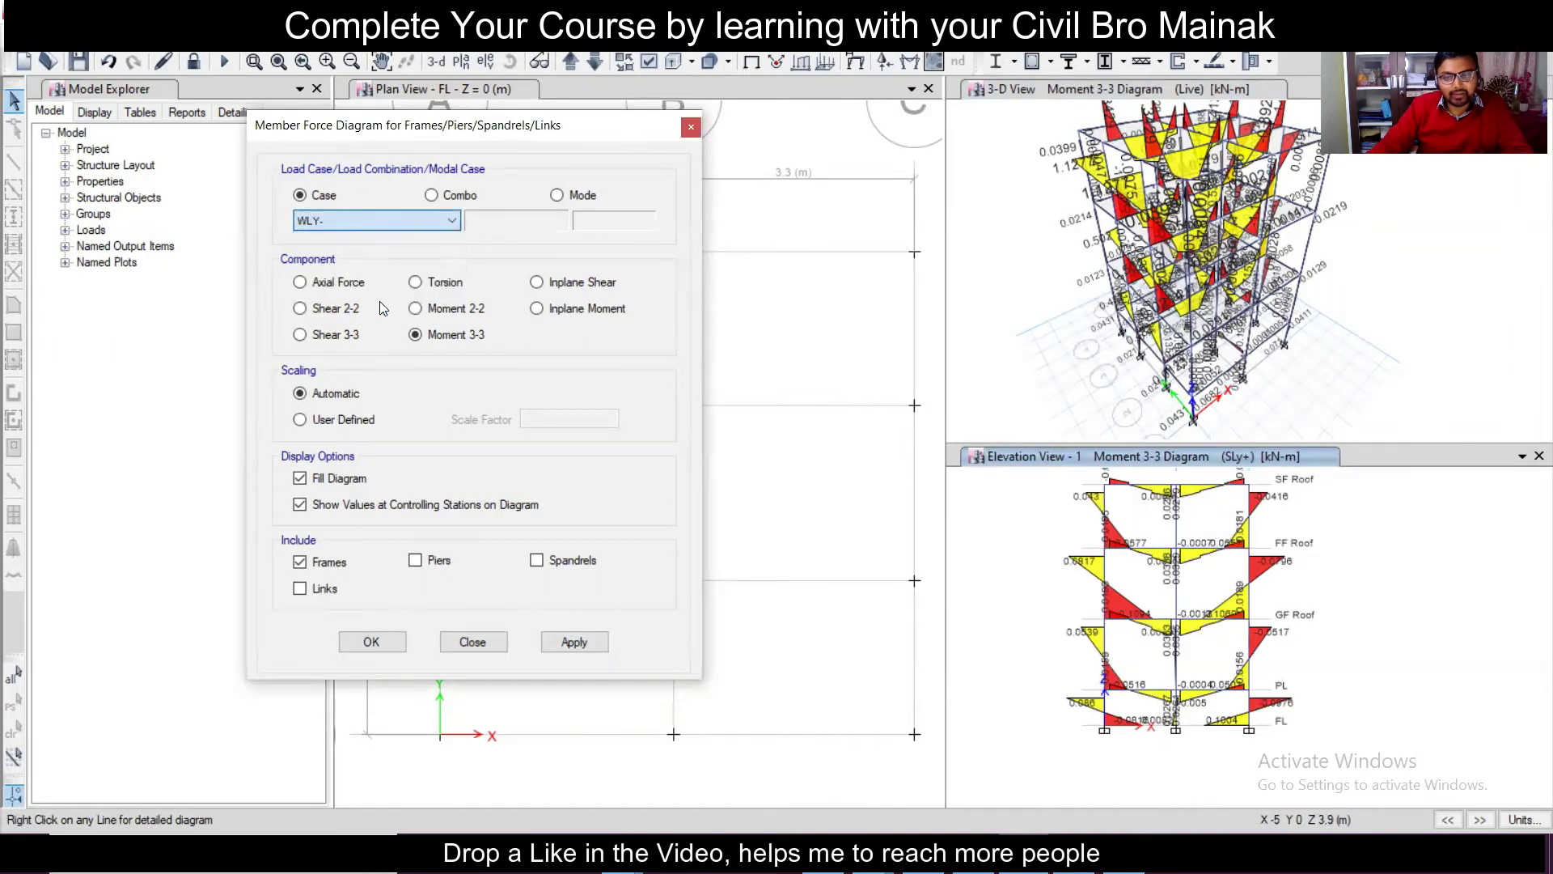
pyautogui.click(579, 642)
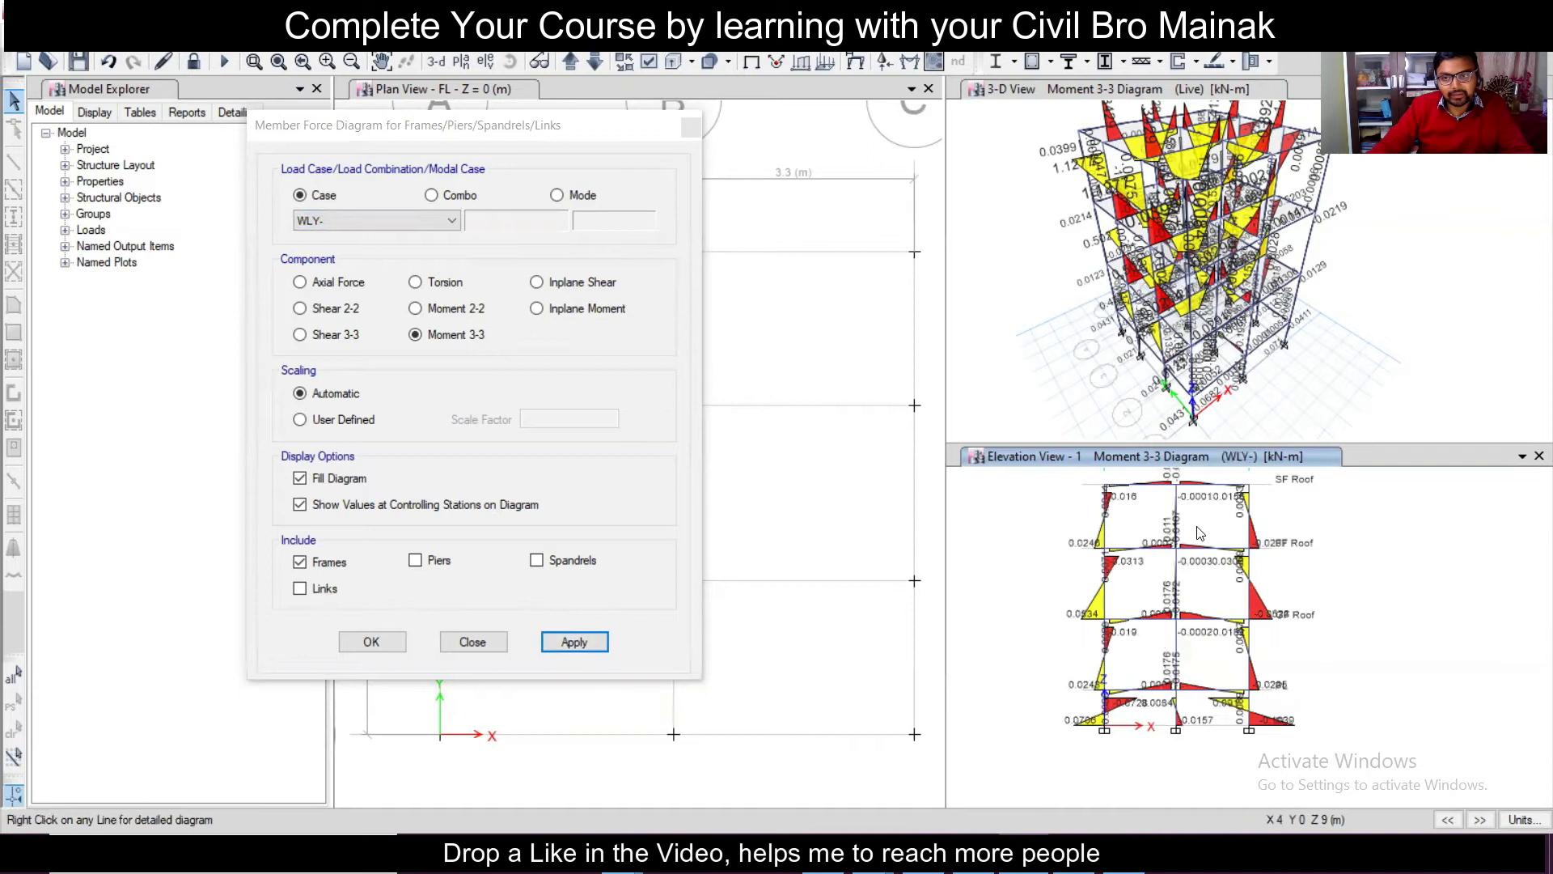
pyautogui.scroll(2, 1139, 548)
pyautogui.click(1139, 548)
pyautogui.scroll(-2, 1137, 549)
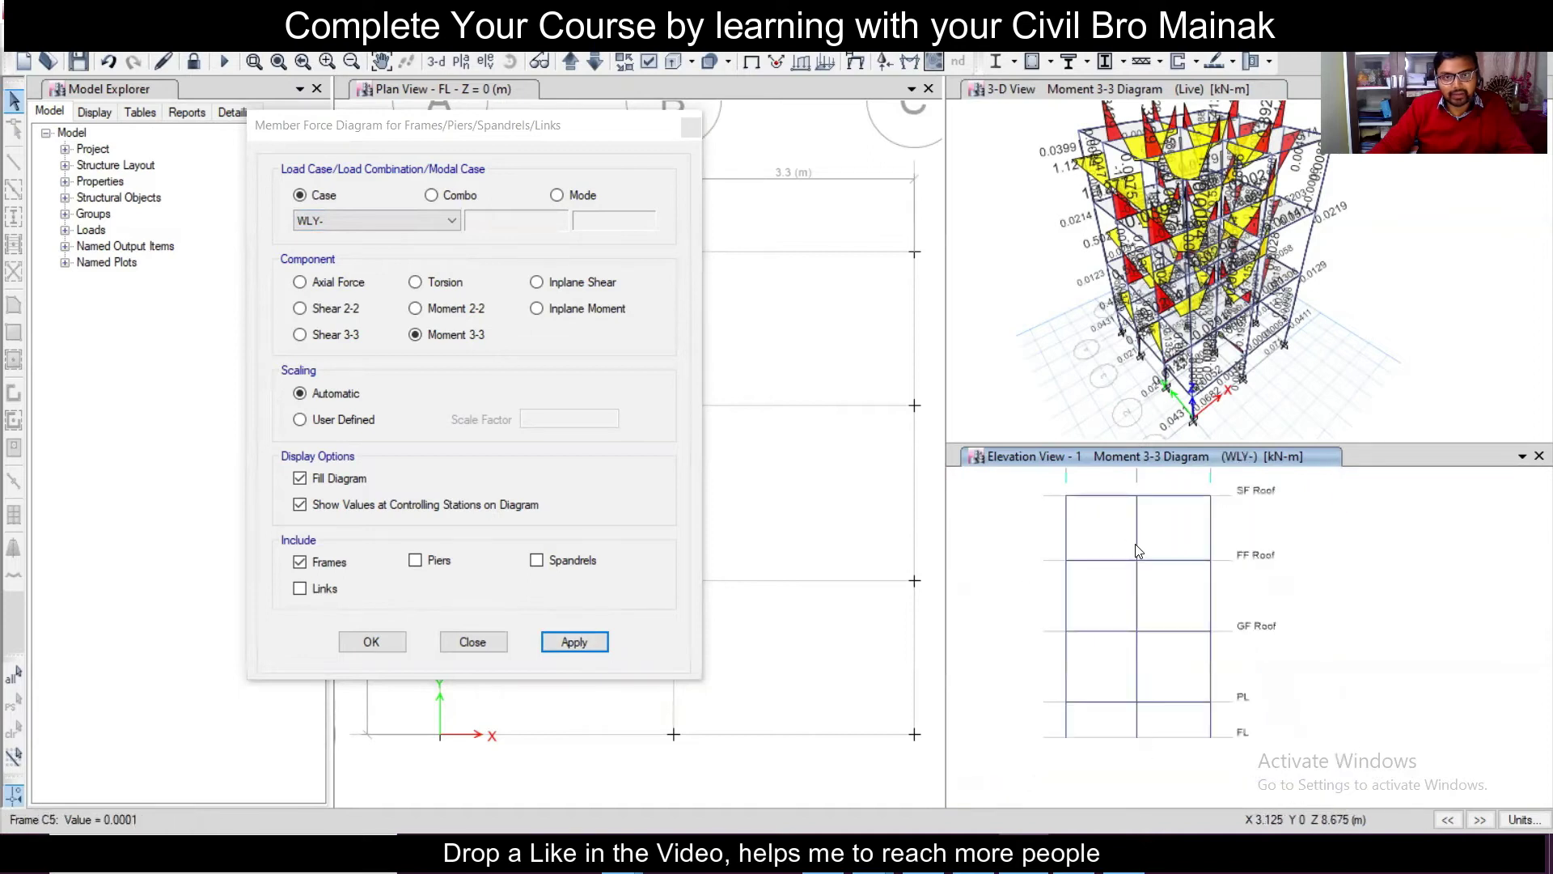
# Step: Switch the component to Shear 2-2 and display it for WLY-, then for Dead
pyautogui.click(301, 312)
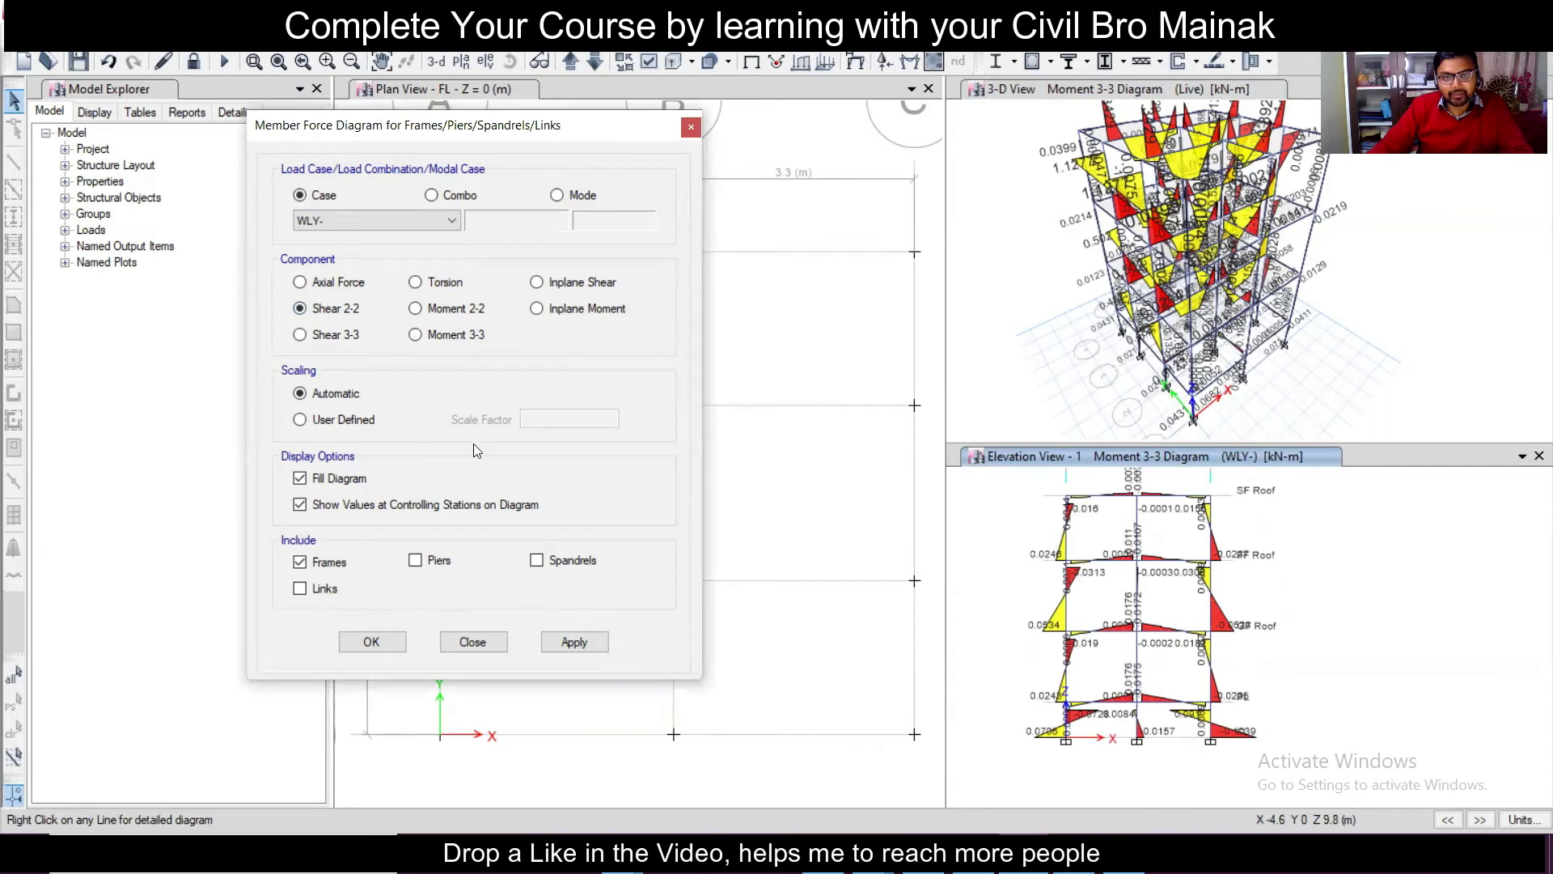
pyautogui.click(563, 643)
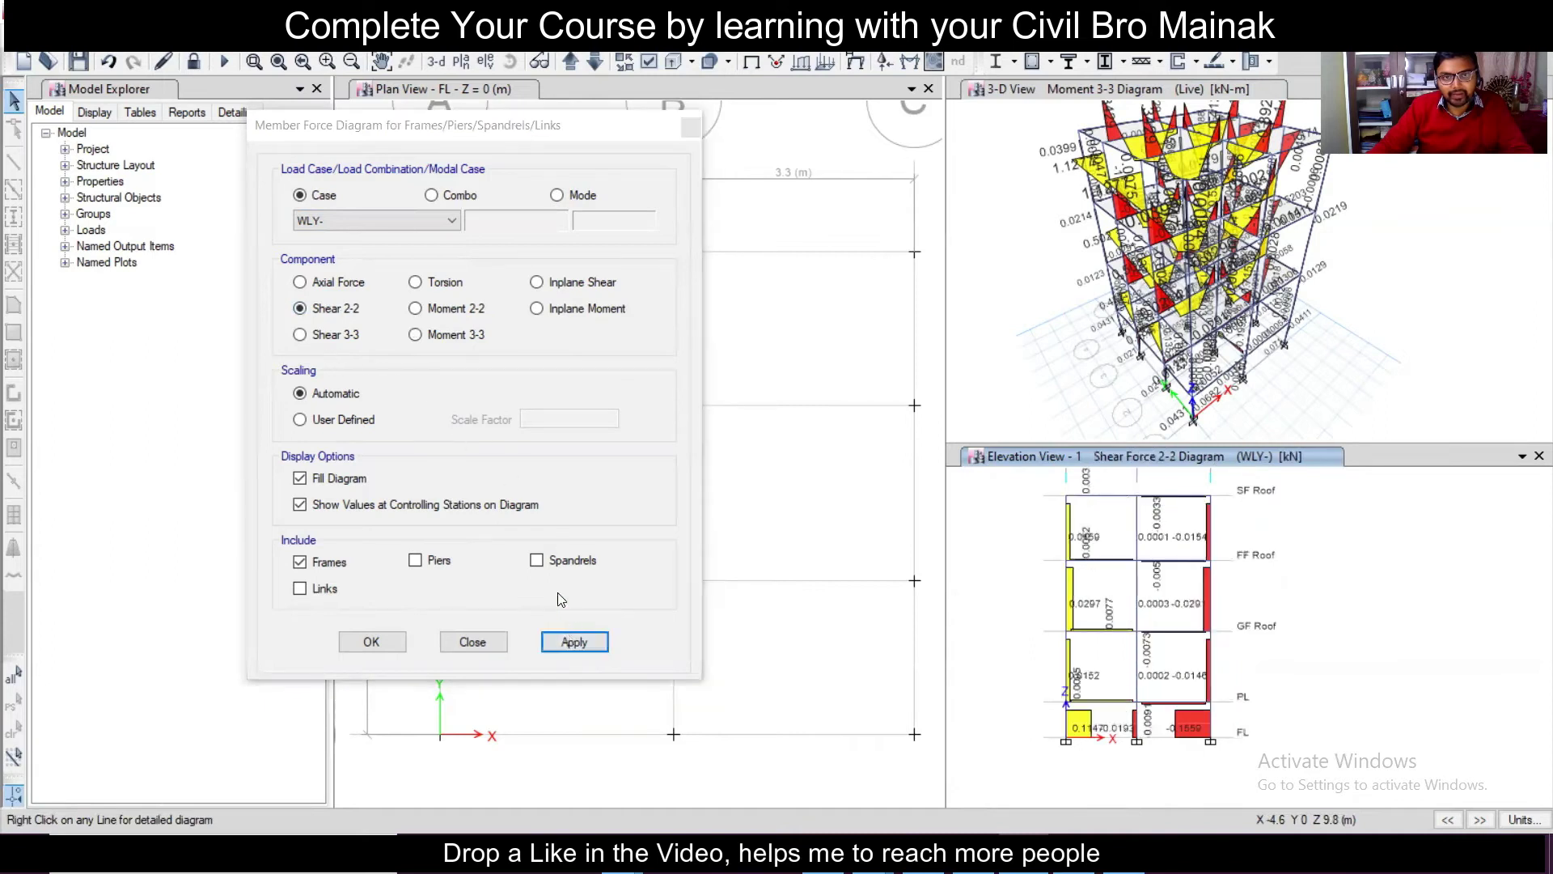
pyautogui.click(392, 226)
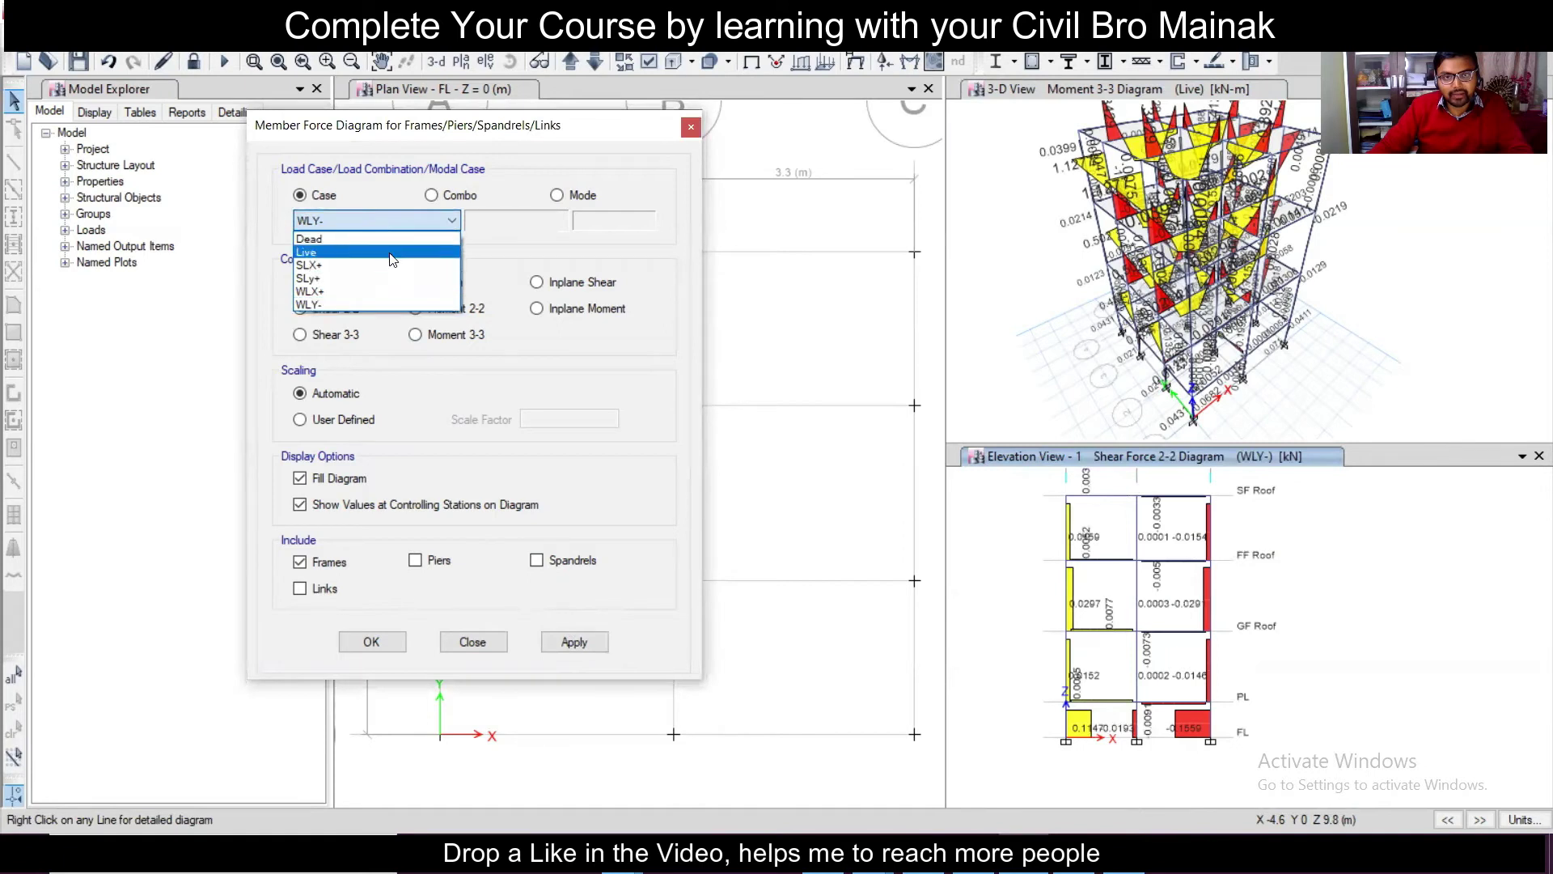
pyautogui.click(398, 240)
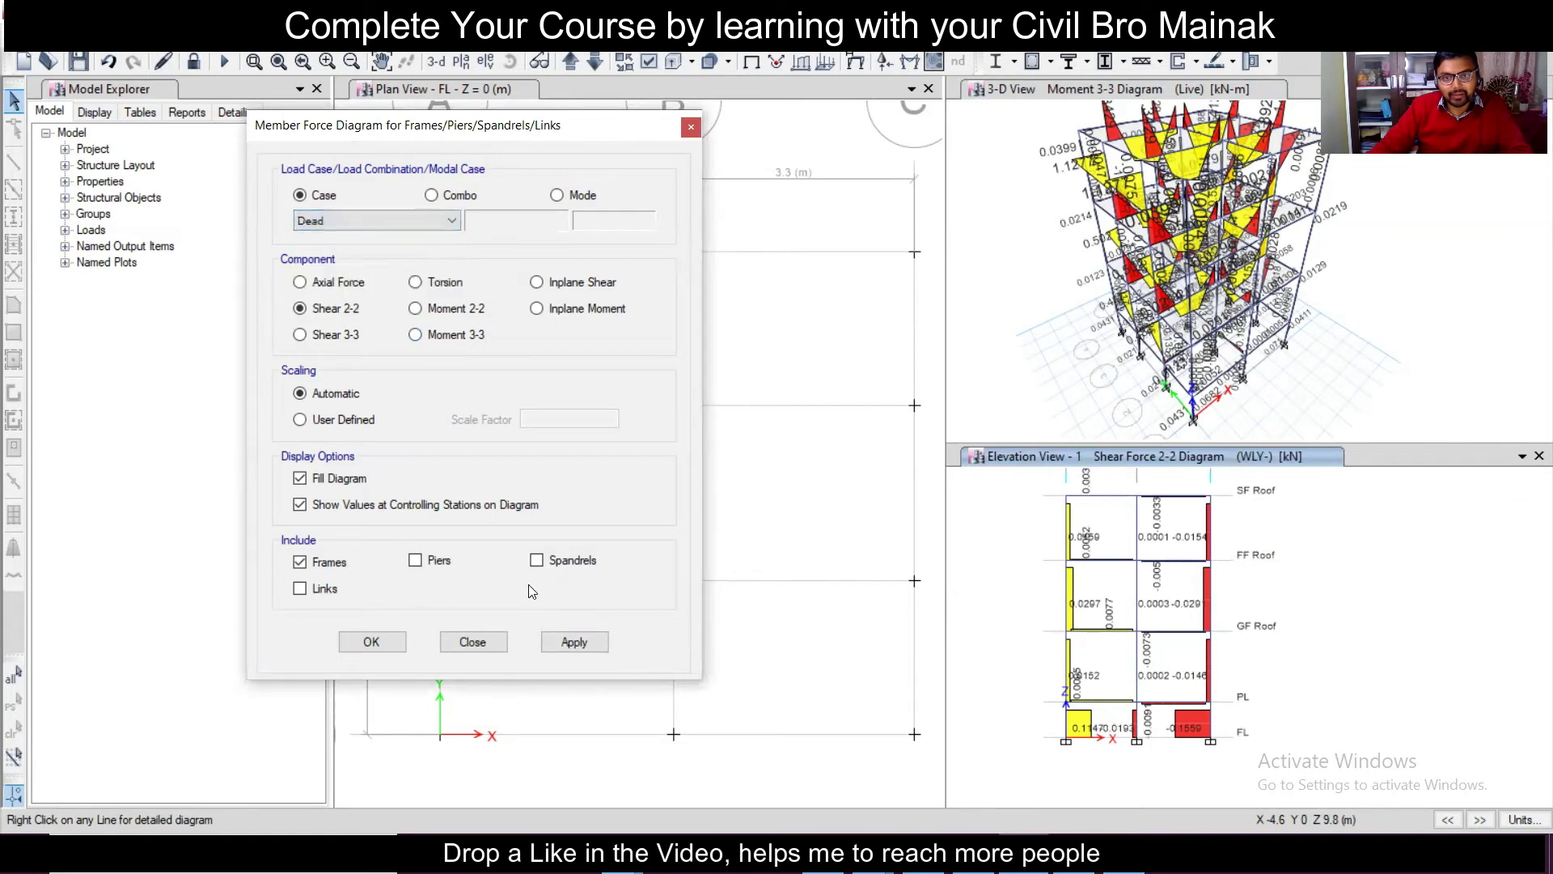
pyautogui.click(573, 641)
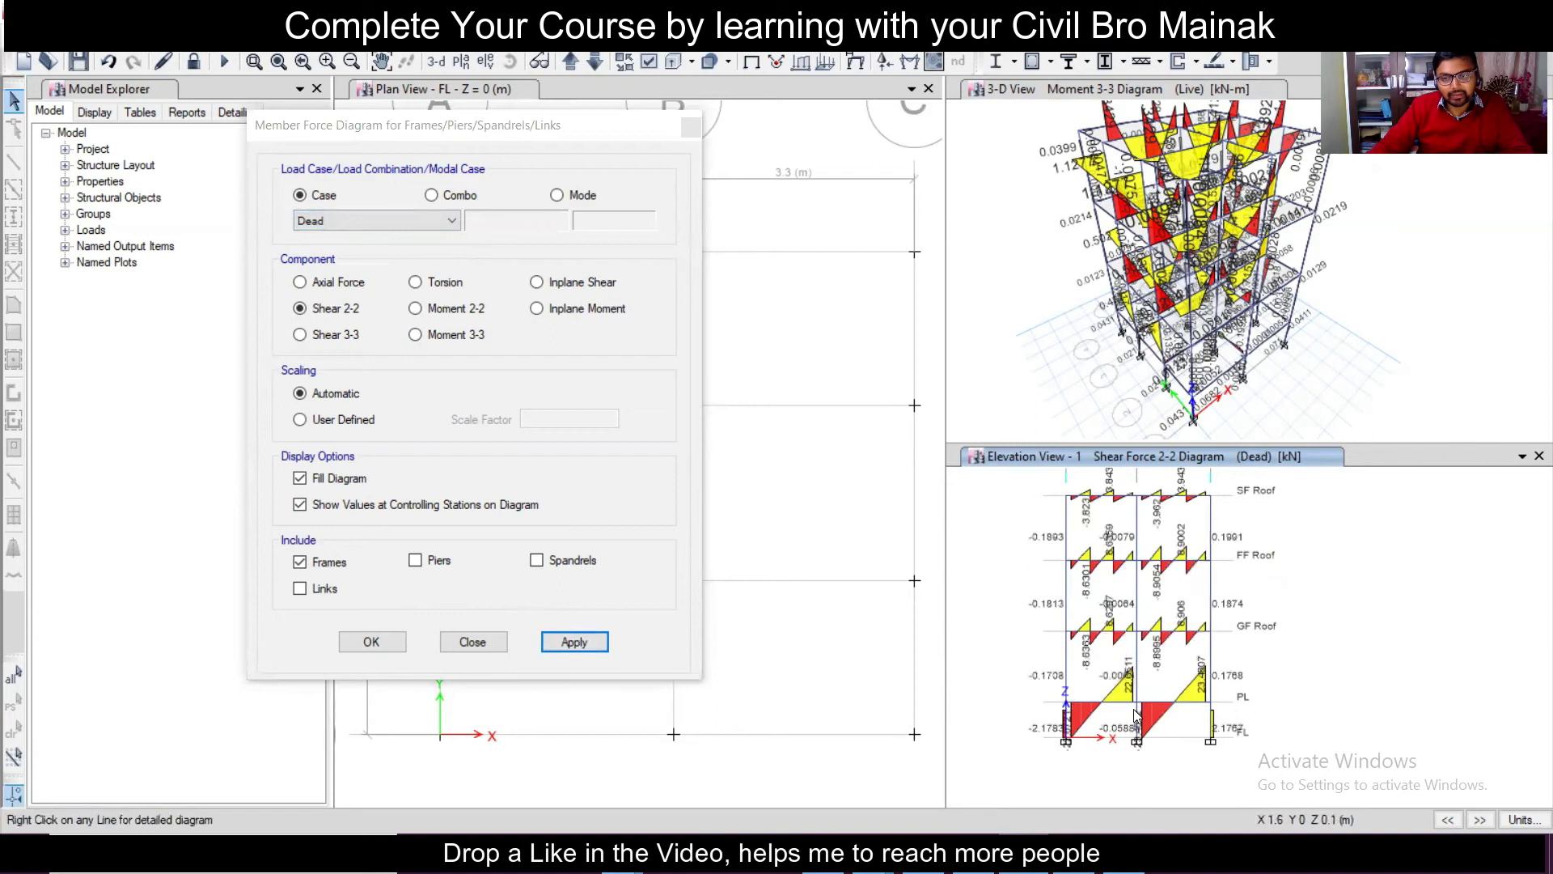
pyautogui.scroll(3, 1137, 716)
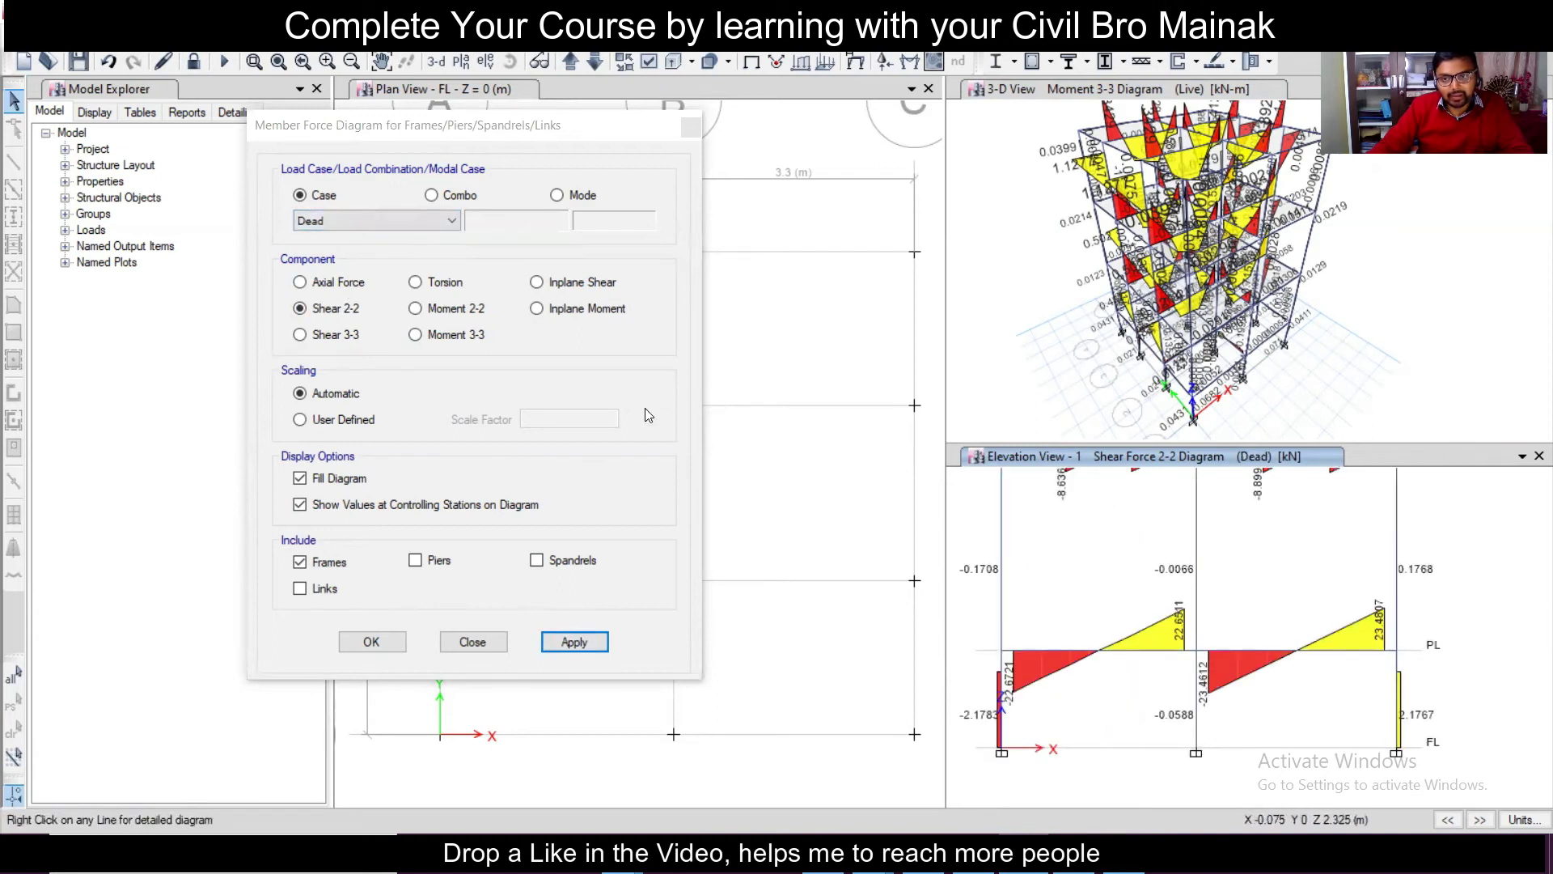
# Step: Display the Shear 2-2 diagram for the Live case in the elevation
pyautogui.click(353, 221)
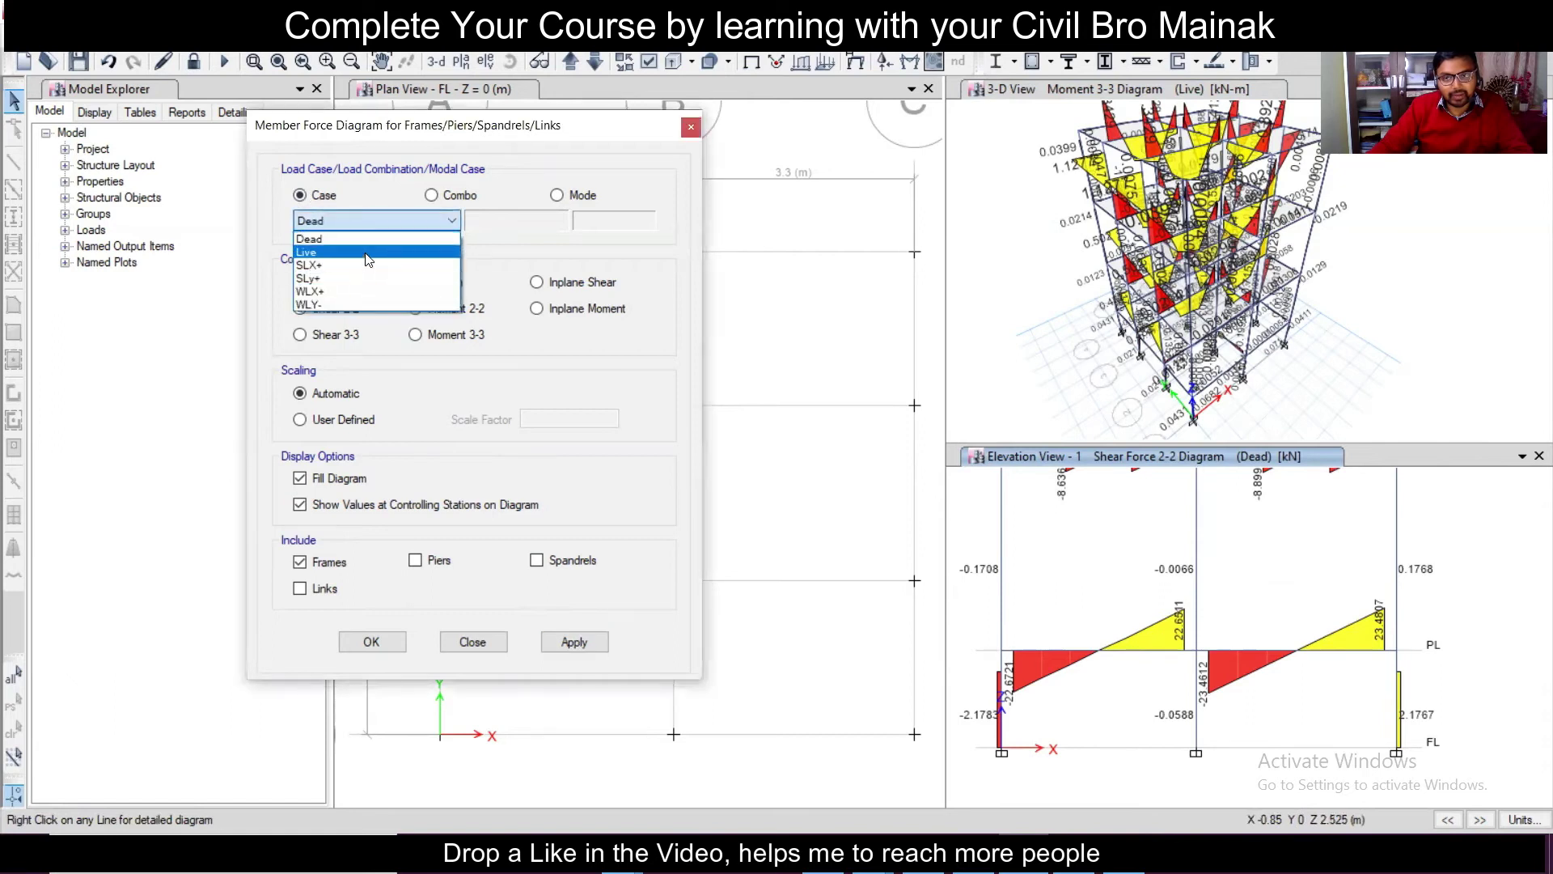
pyautogui.click(356, 251)
pyautogui.click(574, 642)
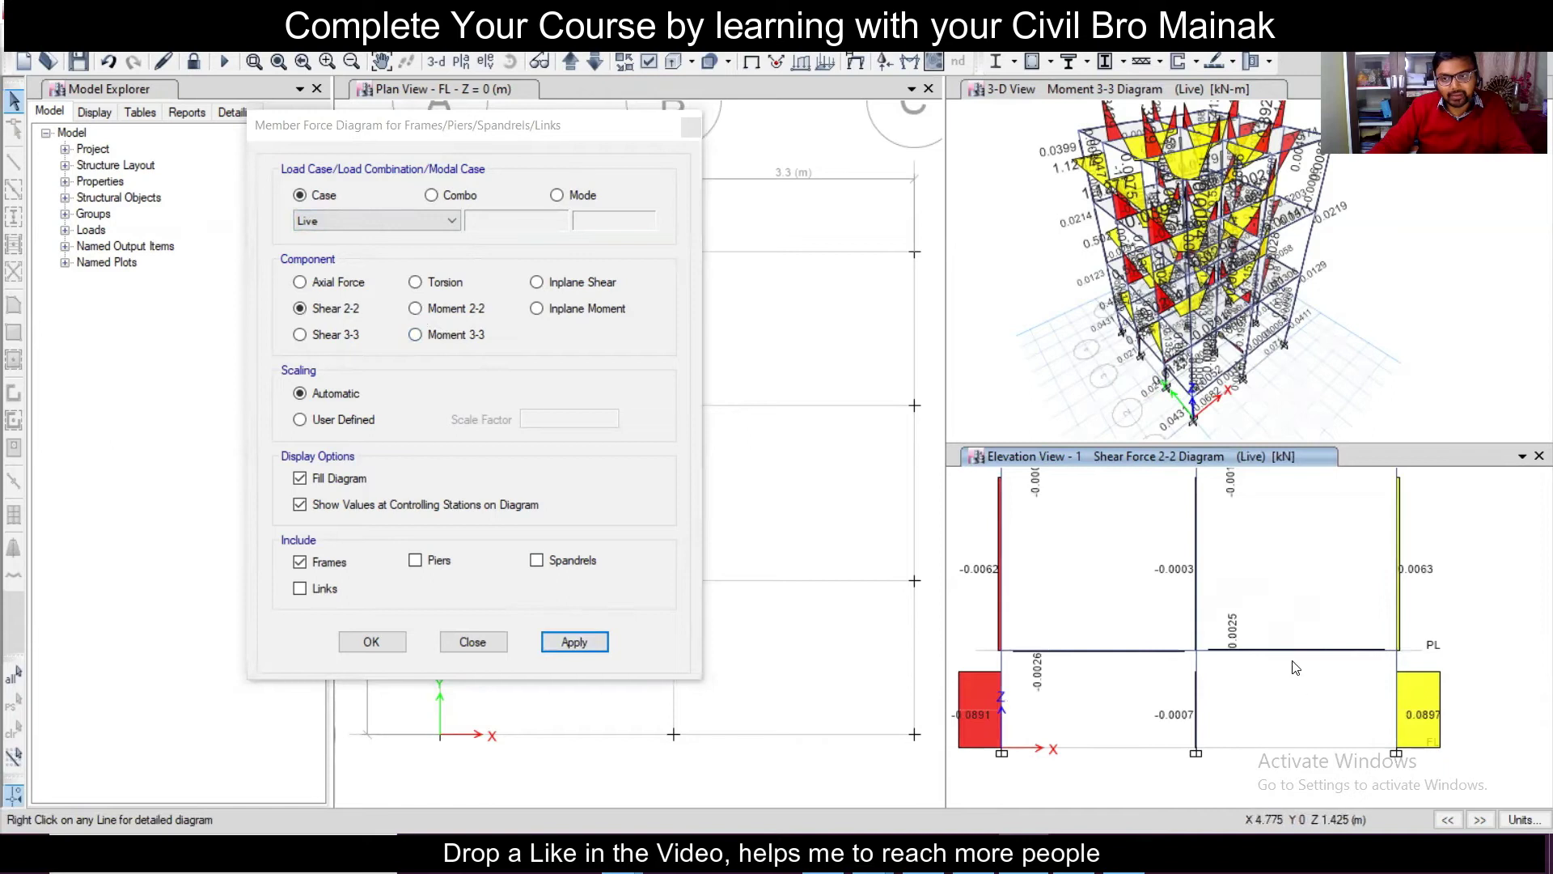
pyautogui.scroll(-3, 1260, 633)
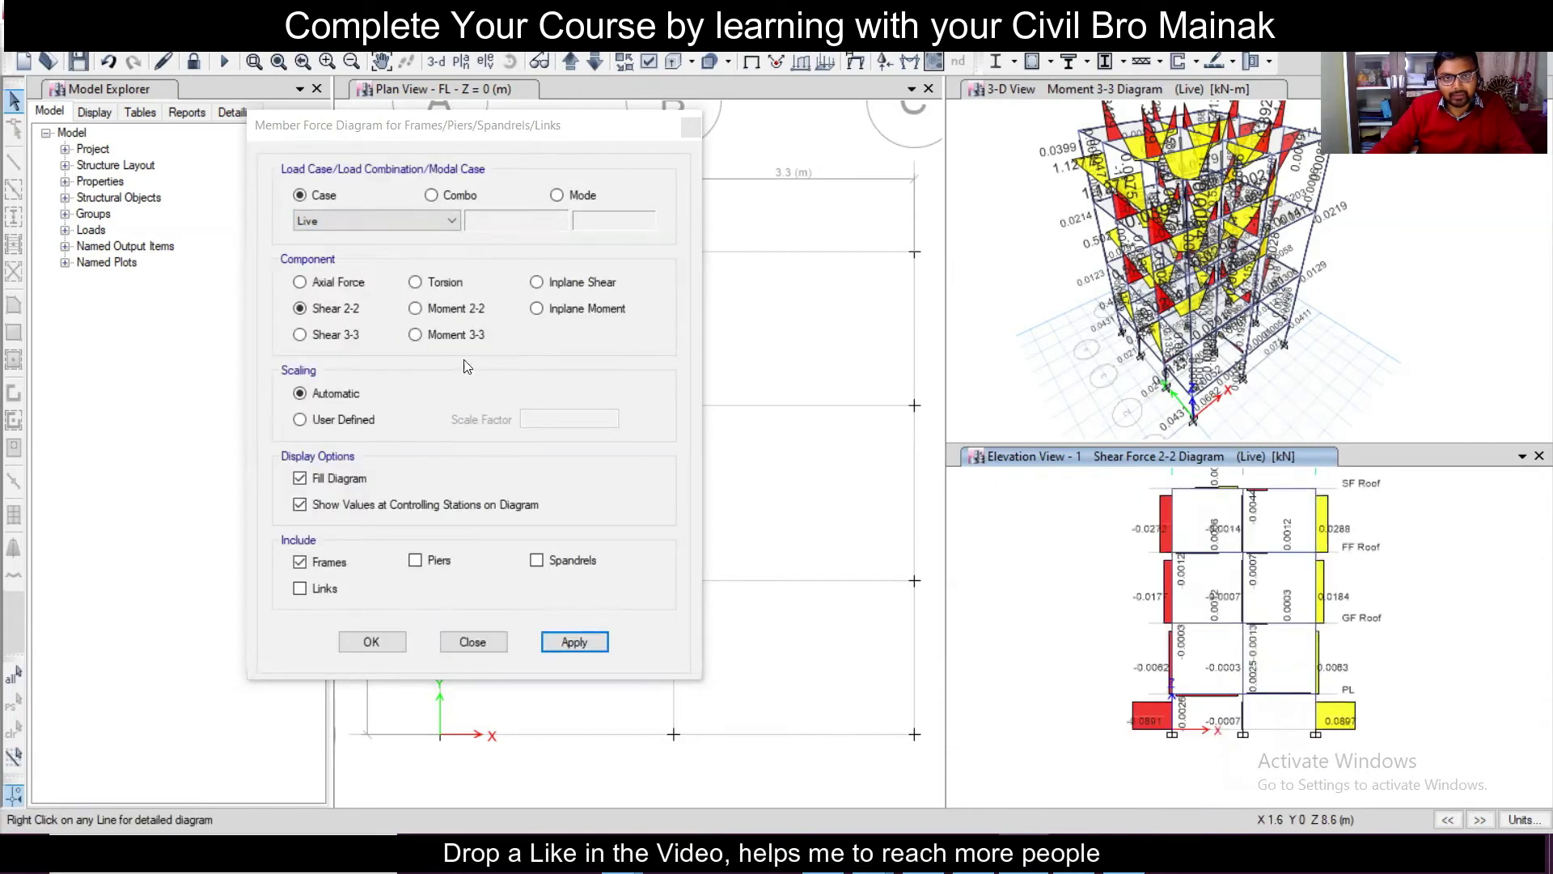
# Step: Show the Live-case Shear 2-2 diagram on the 3-D view
pyautogui.click(415, 220)
pyautogui.click(309, 291)
pyautogui.click(415, 220)
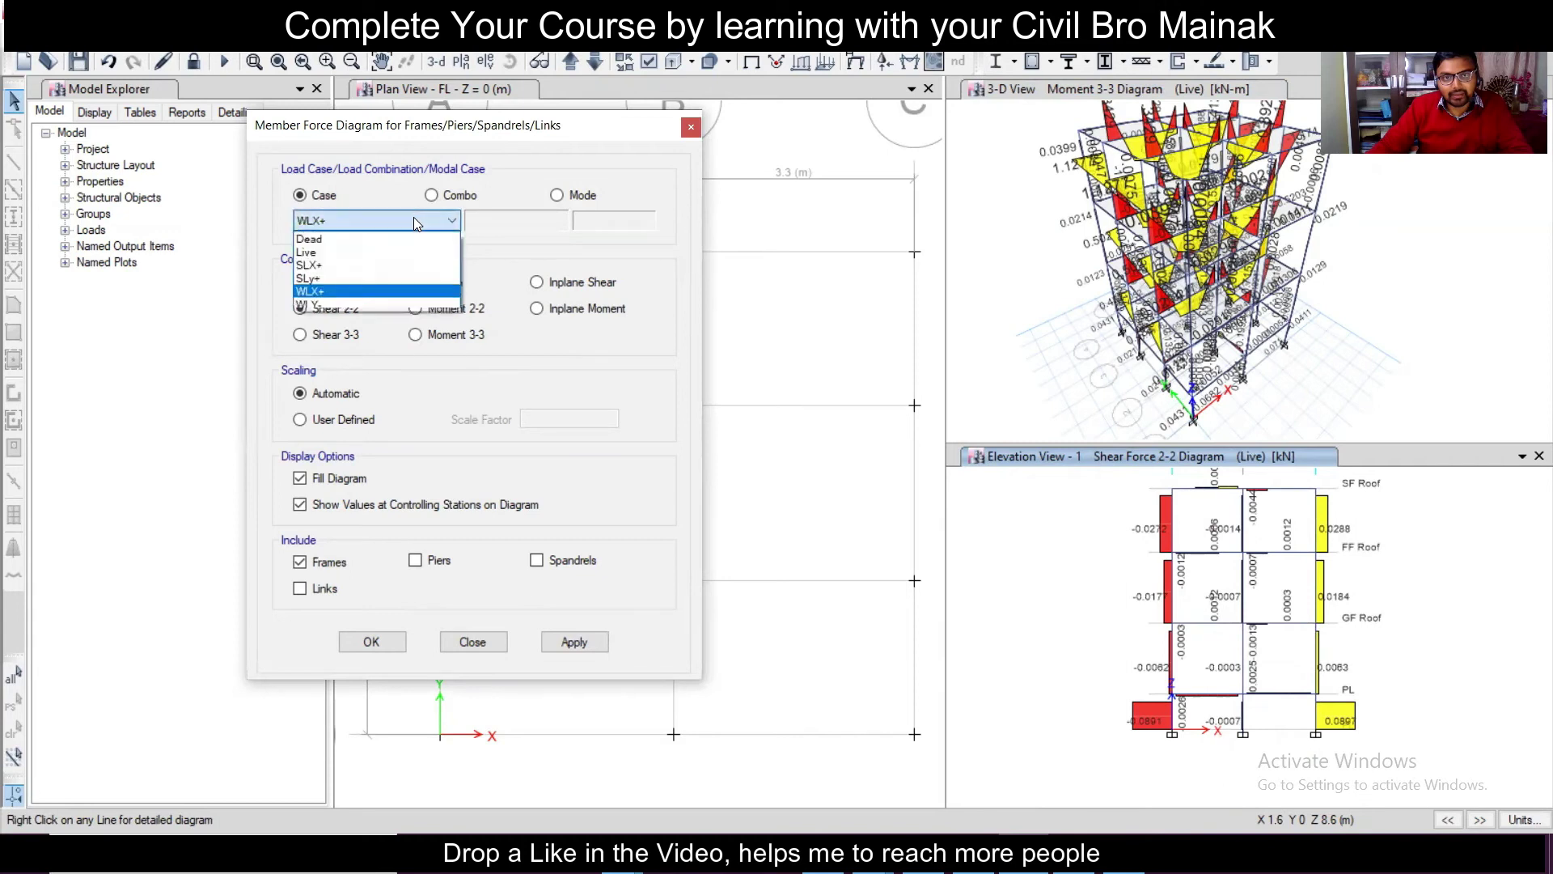
pyautogui.click(388, 253)
pyautogui.click(1091, 99)
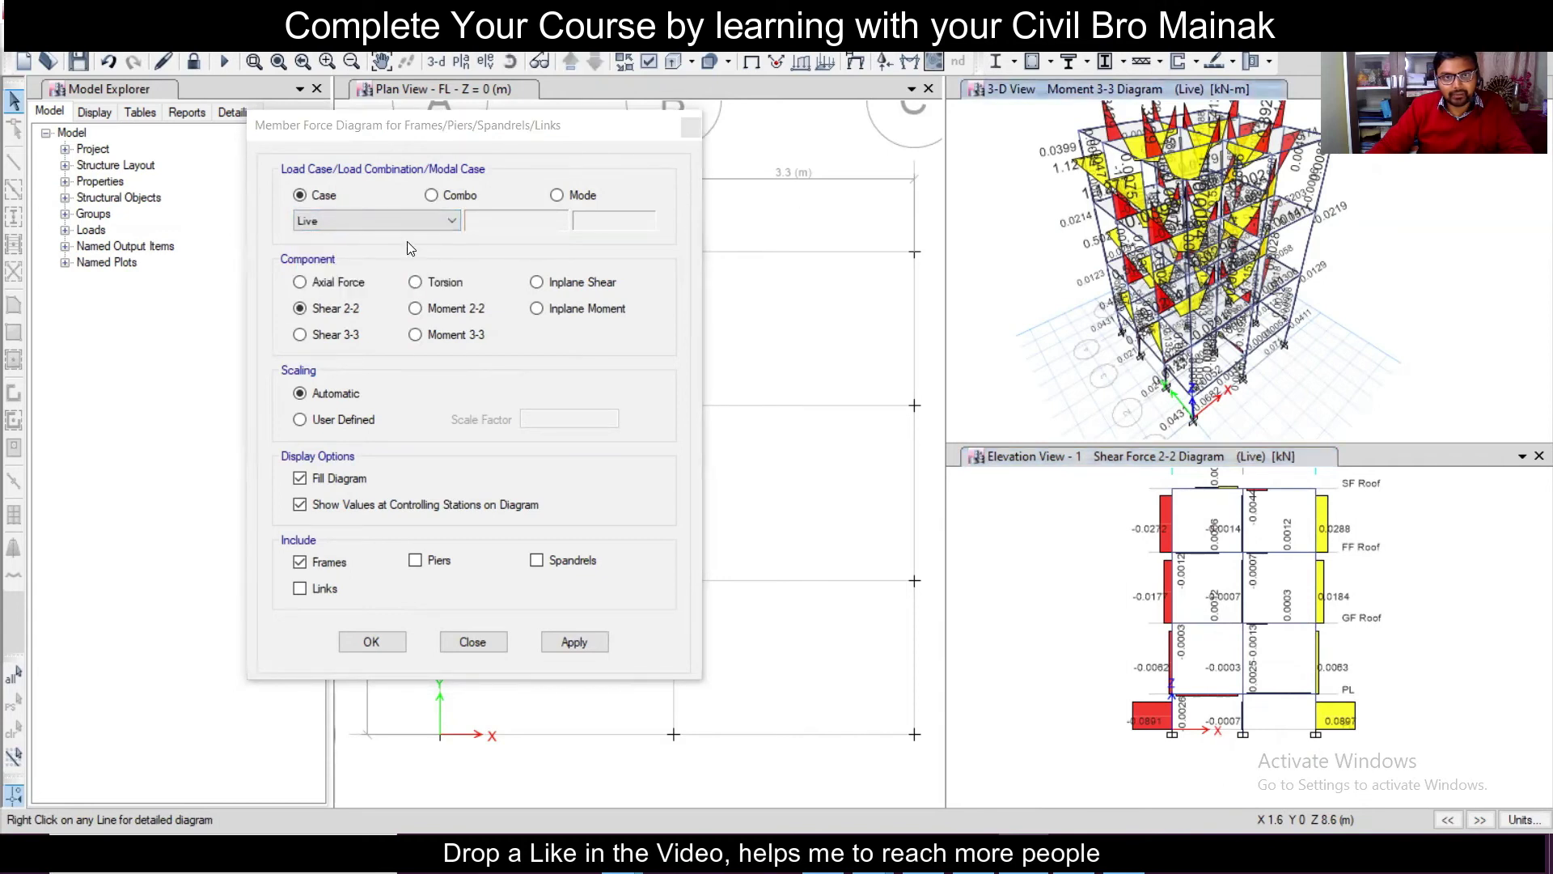
pyautogui.click(561, 631)
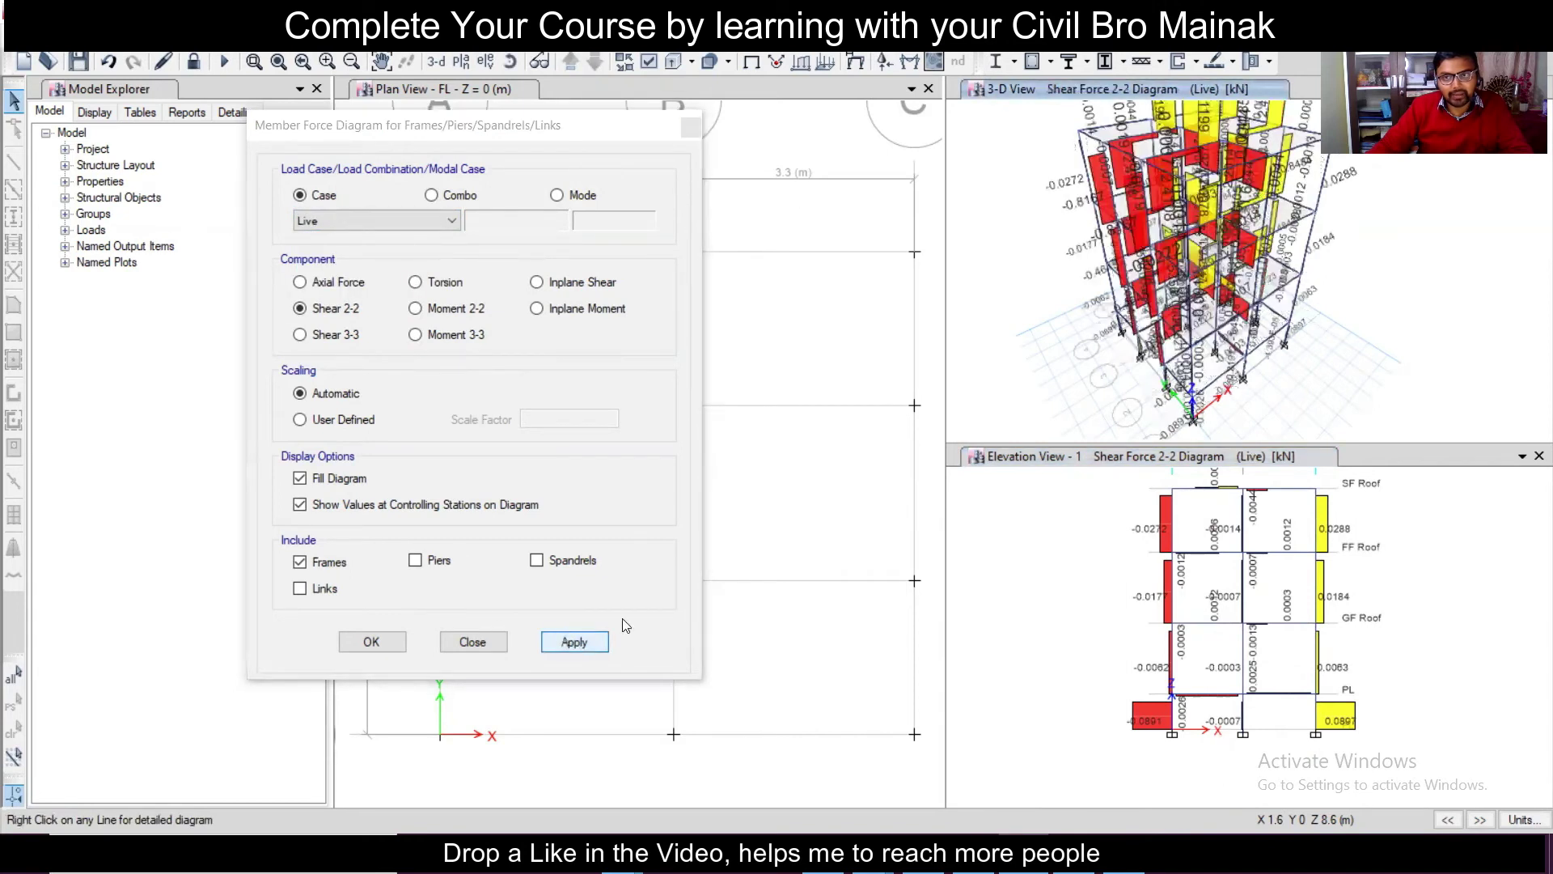
# Step: Show the SLy+ Shear 2-2 diagram in 3-D and elevation, reading the FF Roof beam value
pyautogui.click(382, 220)
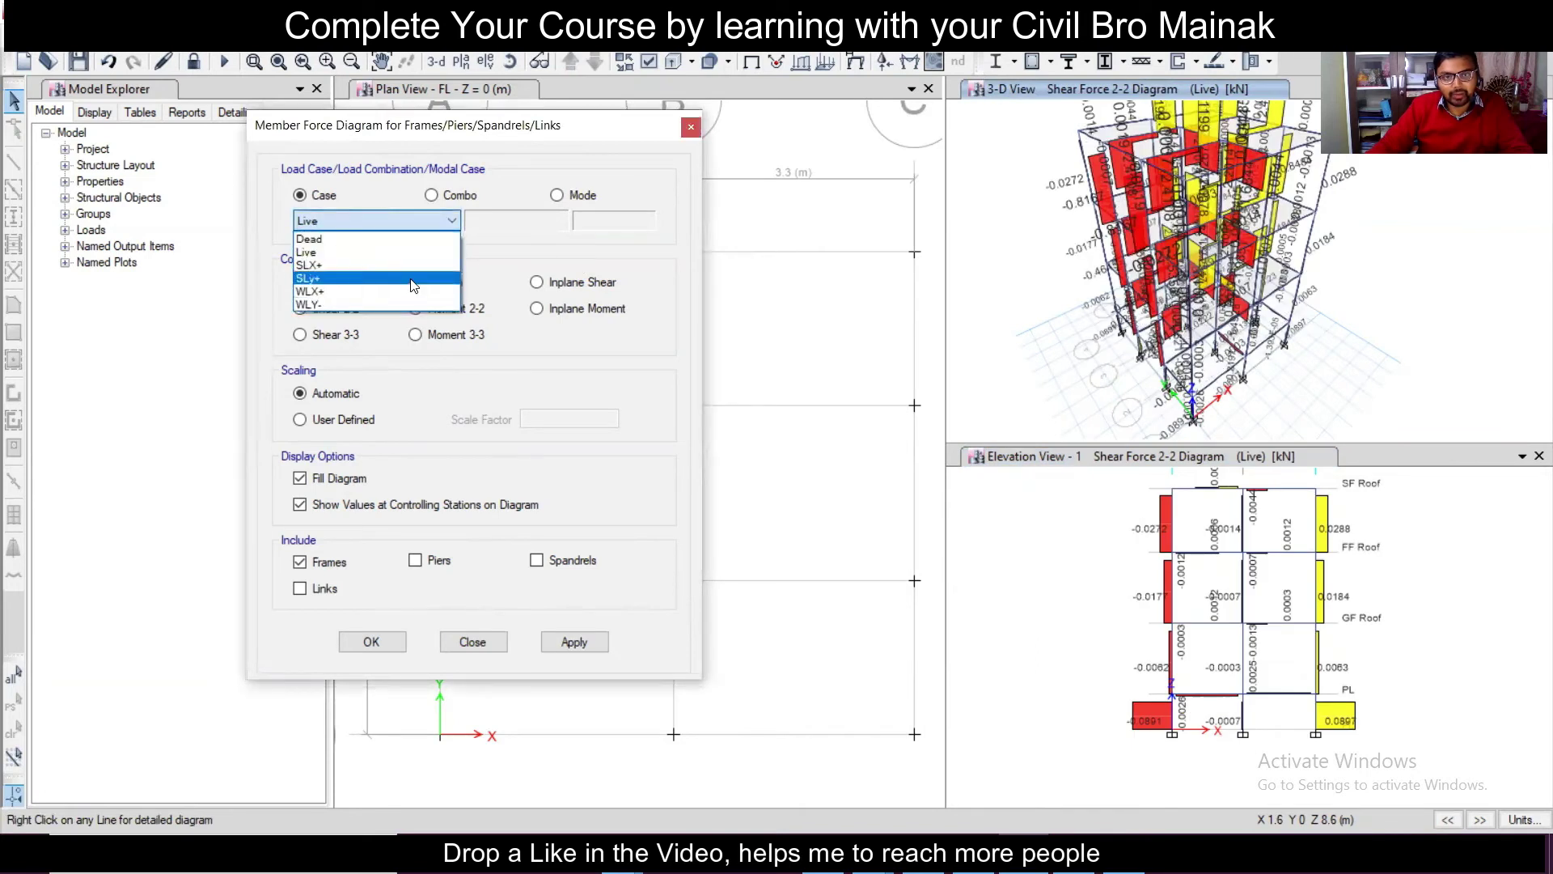
pyautogui.click(413, 278)
pyautogui.click(587, 648)
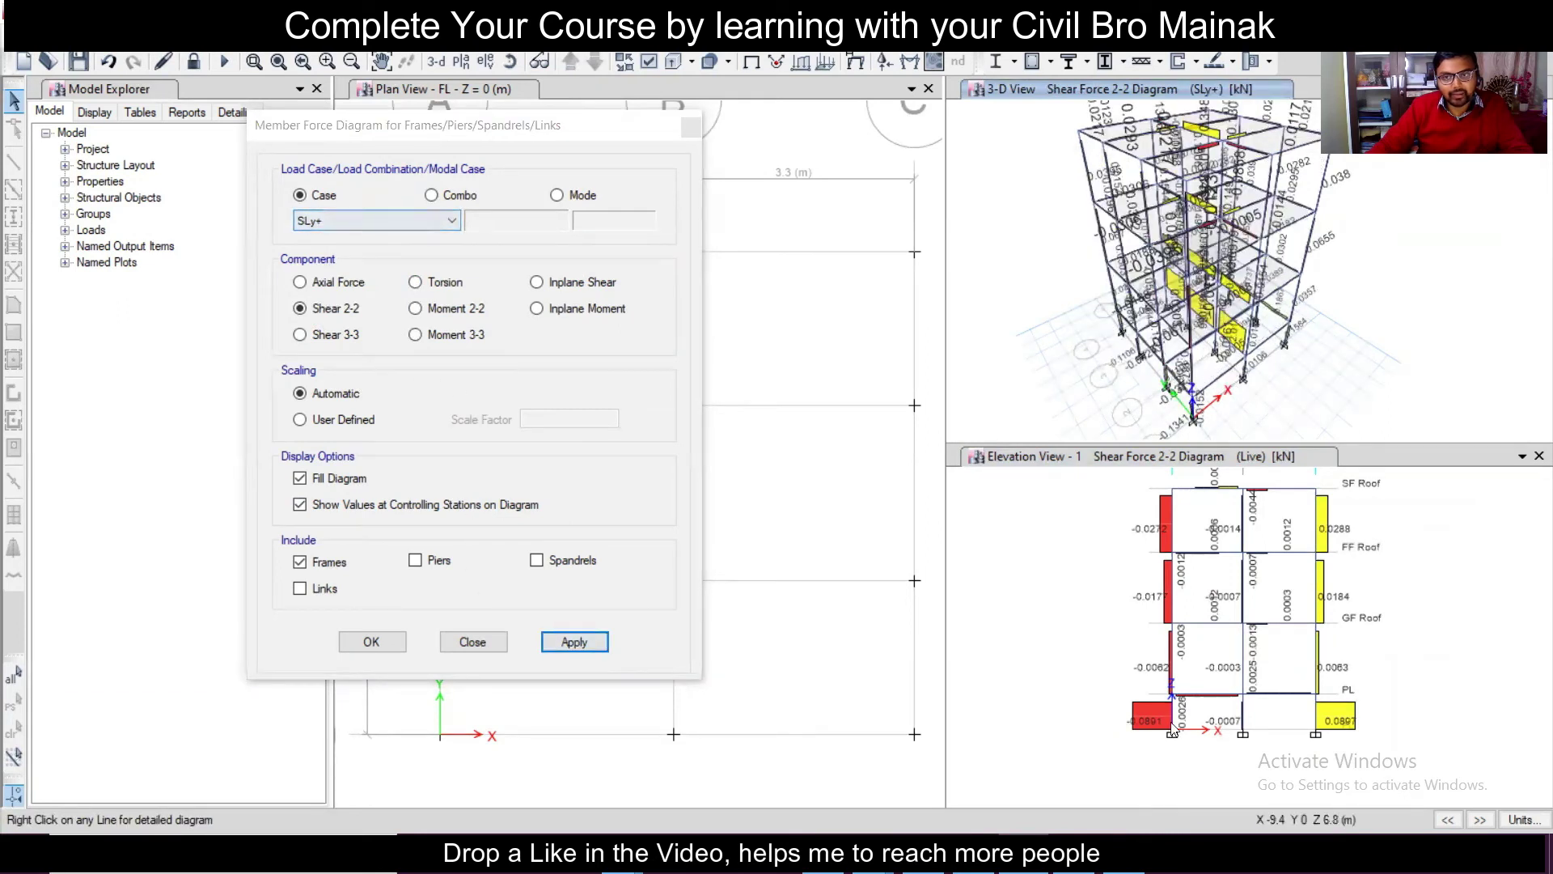
pyautogui.click(1209, 461)
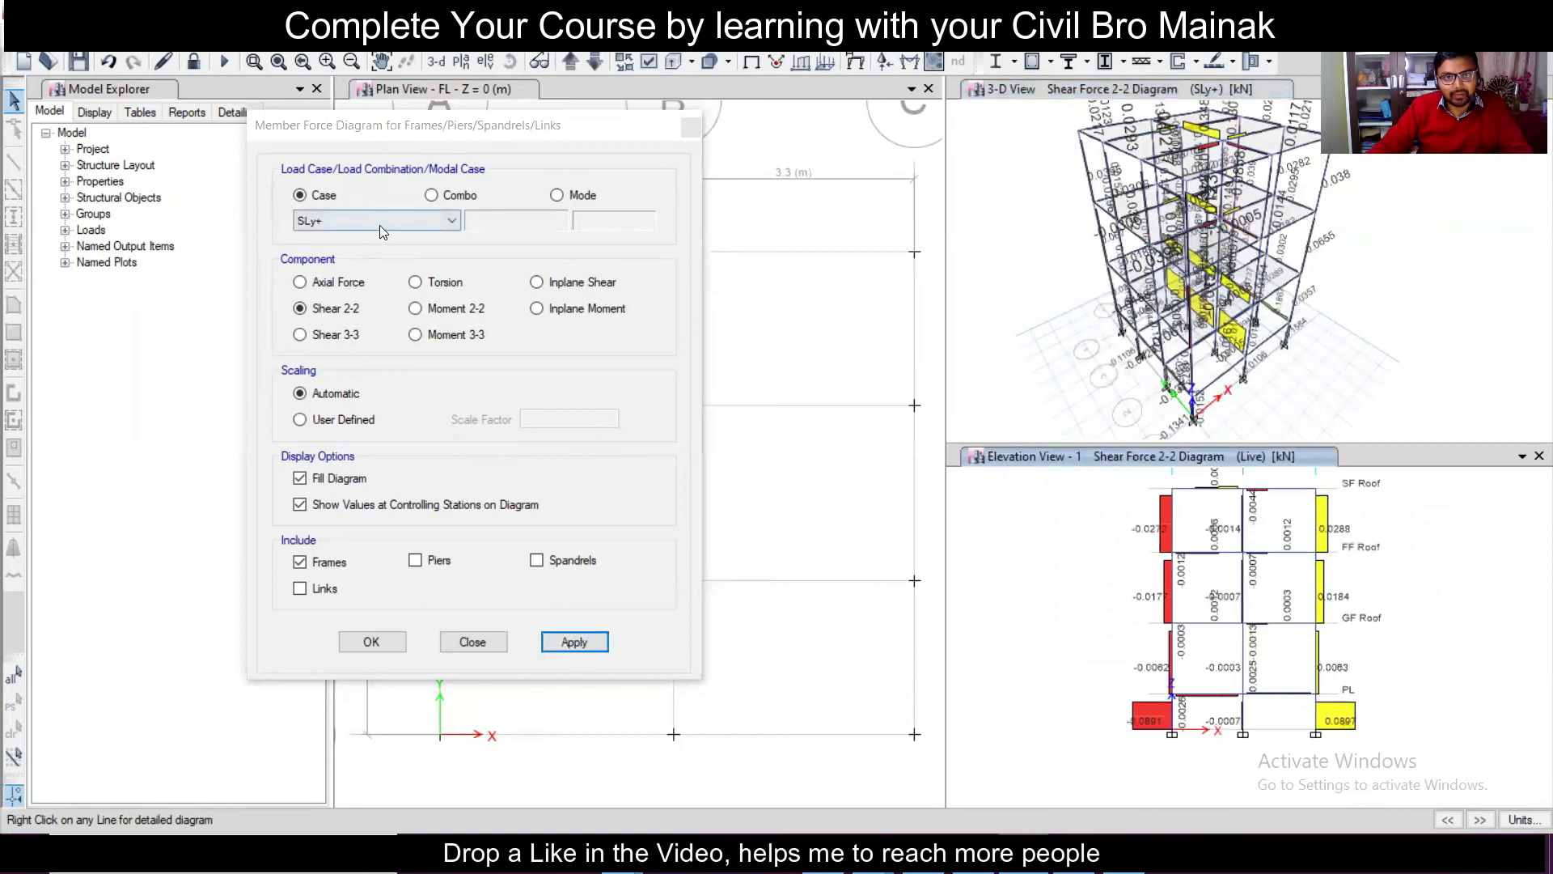
pyautogui.click(575, 641)
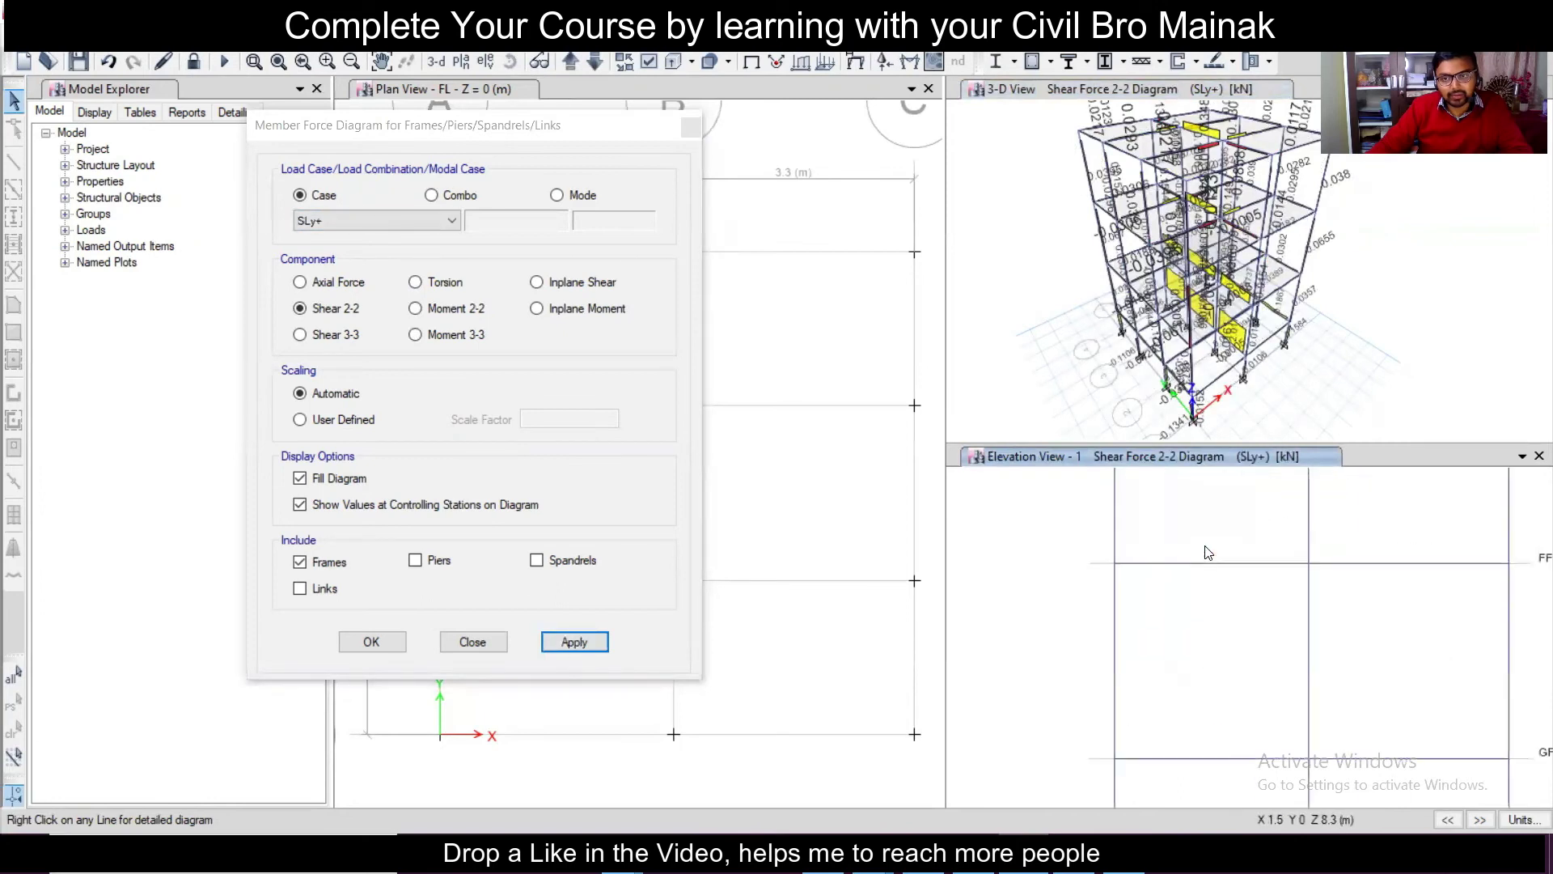
pyautogui.click(1179, 560)
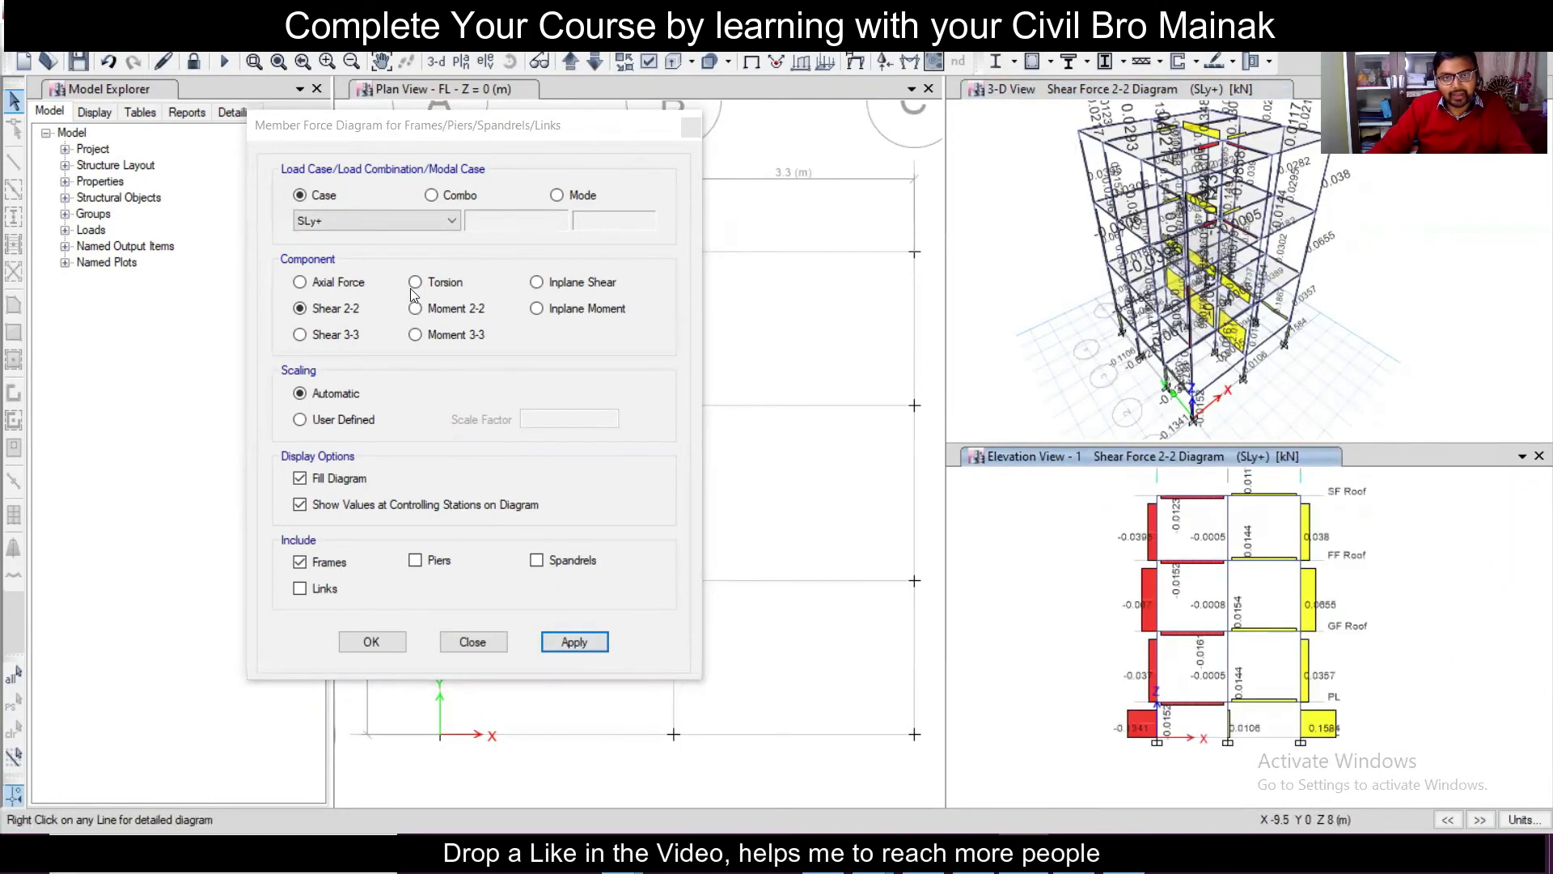
pyautogui.scroll(5, 1302, 649)
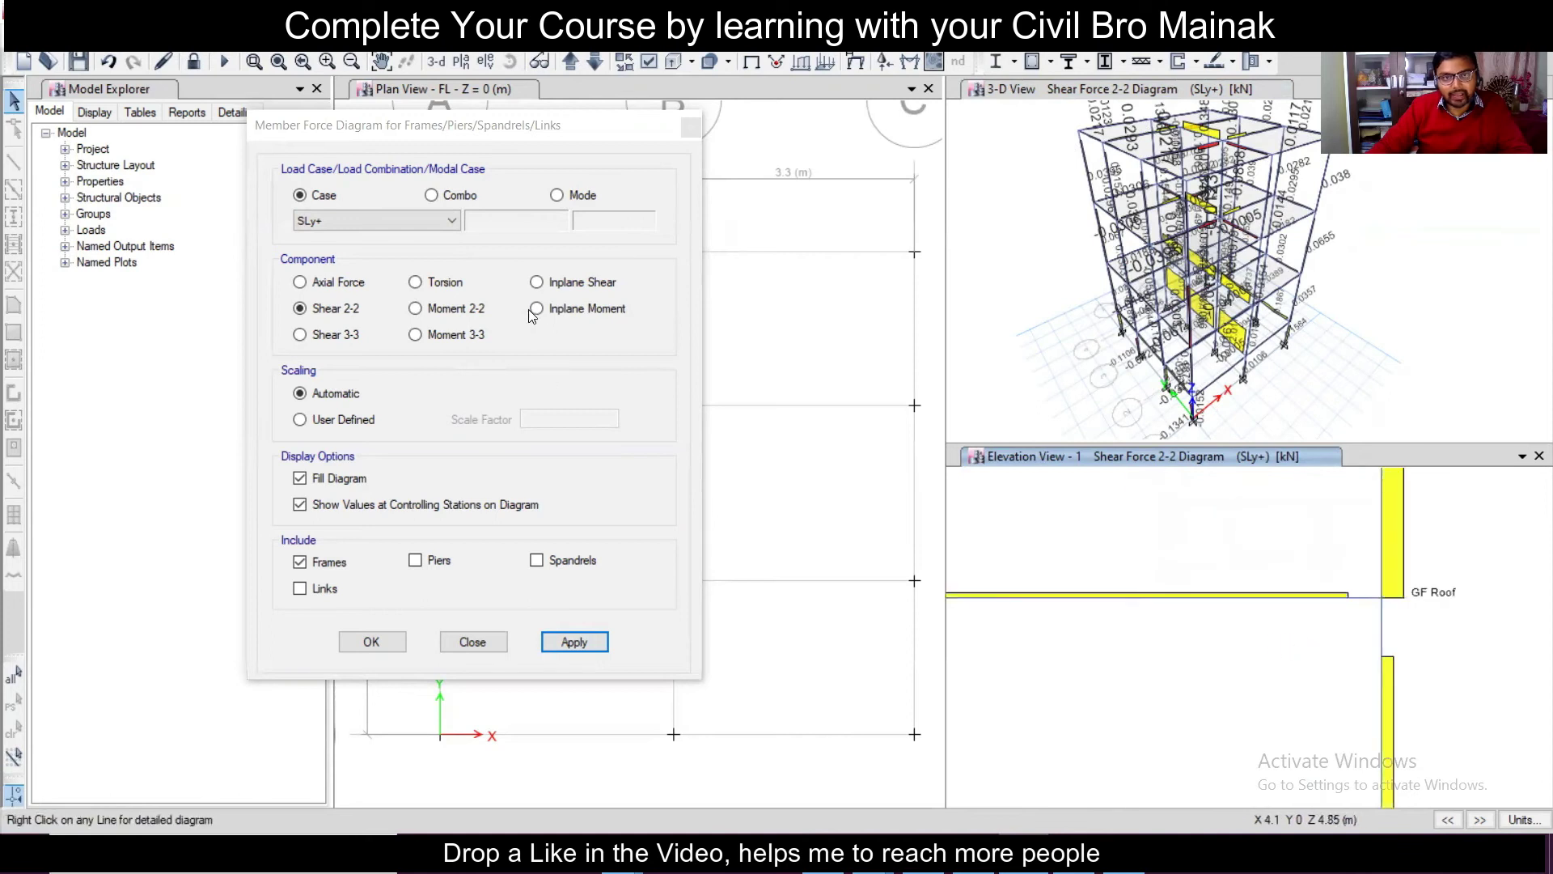
# Step: Show the Dead-case Shear 2-2 diagram in the elevation
pyautogui.click(385, 225)
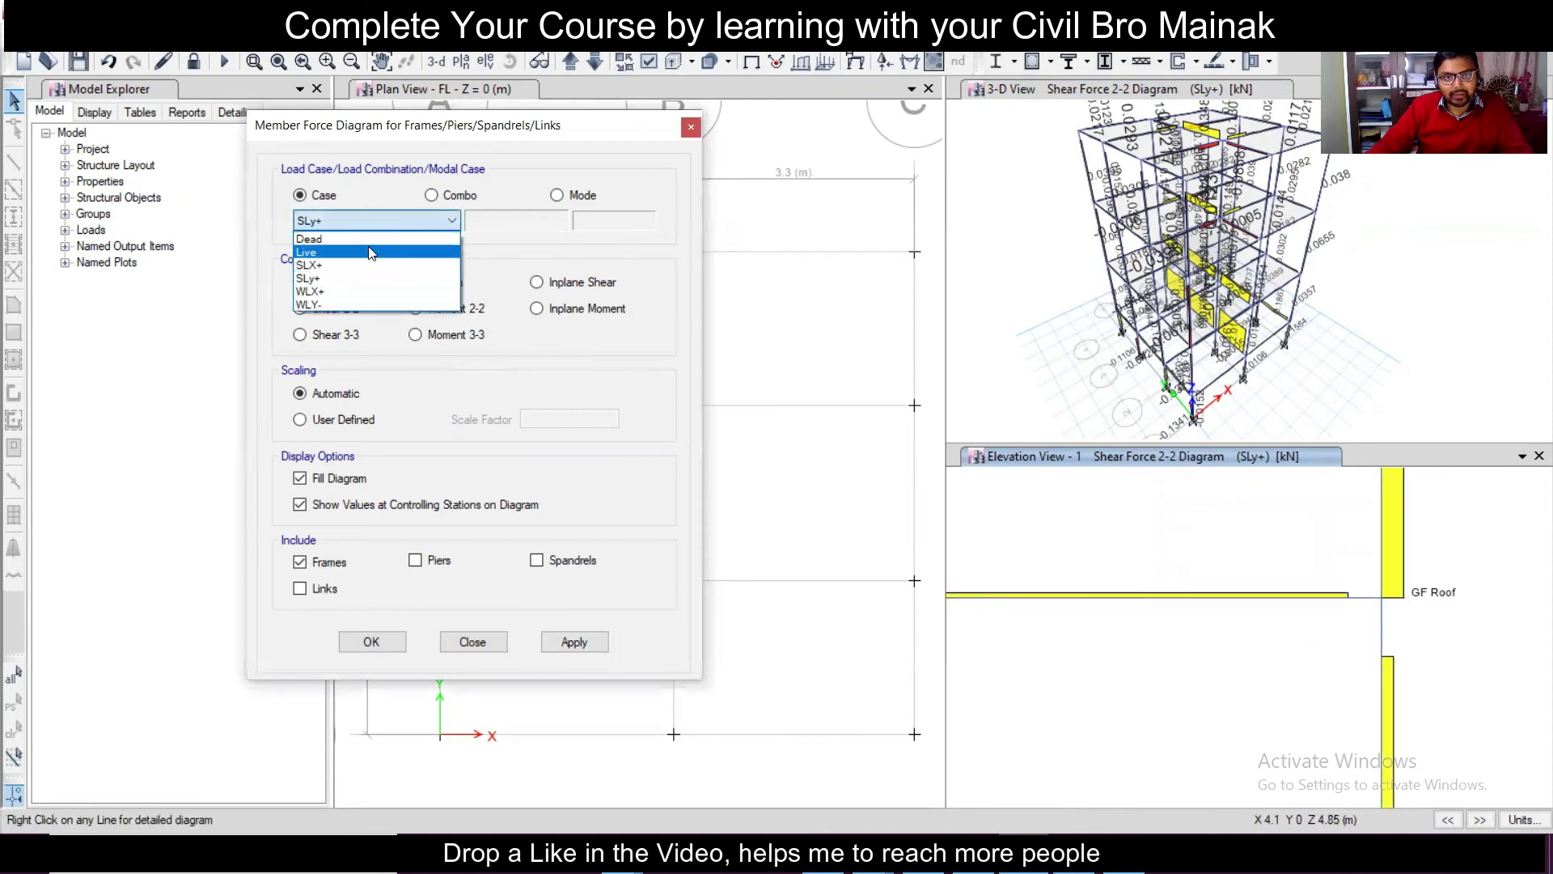
pyautogui.click(373, 243)
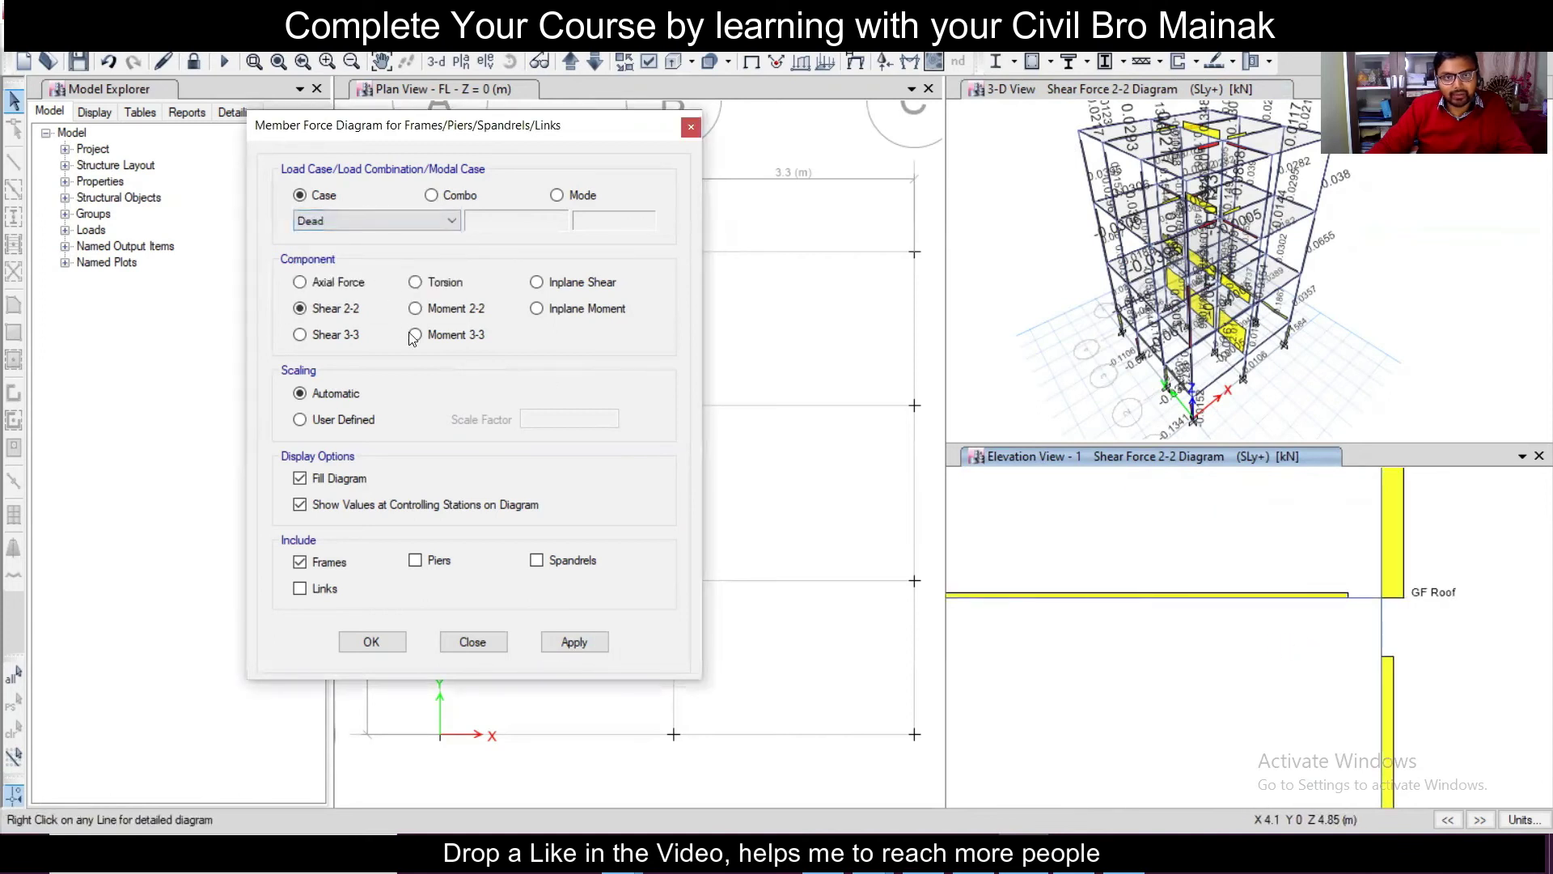
pyautogui.click(572, 640)
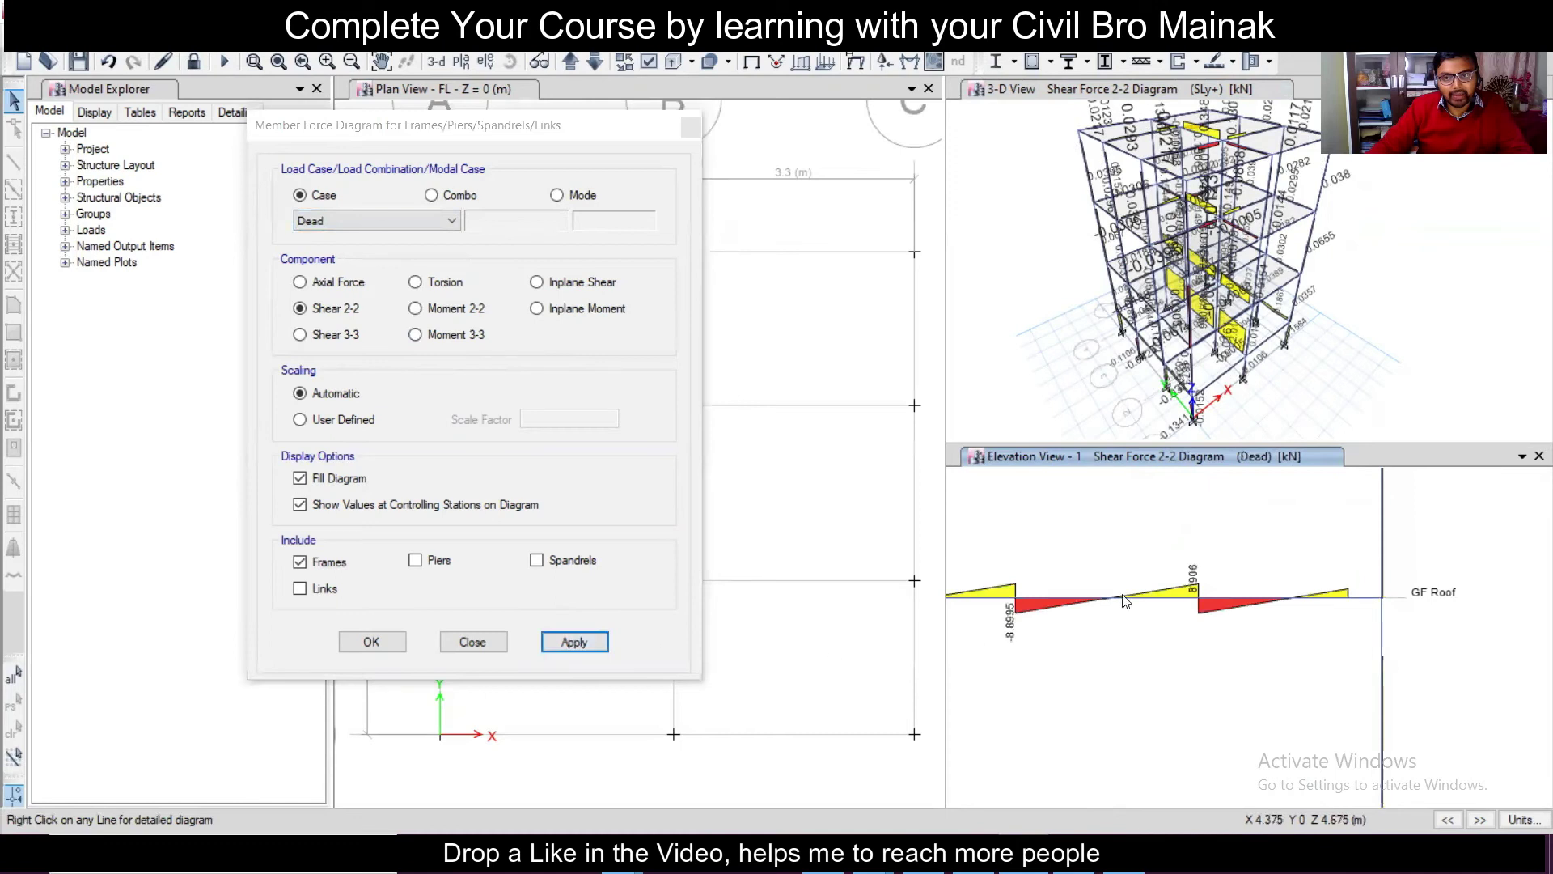
# Step: Inspect beam B11's detailed diagrams for the Live and WLX+ cases, then close them with Done
pyautogui.rightClick(1366, 601)
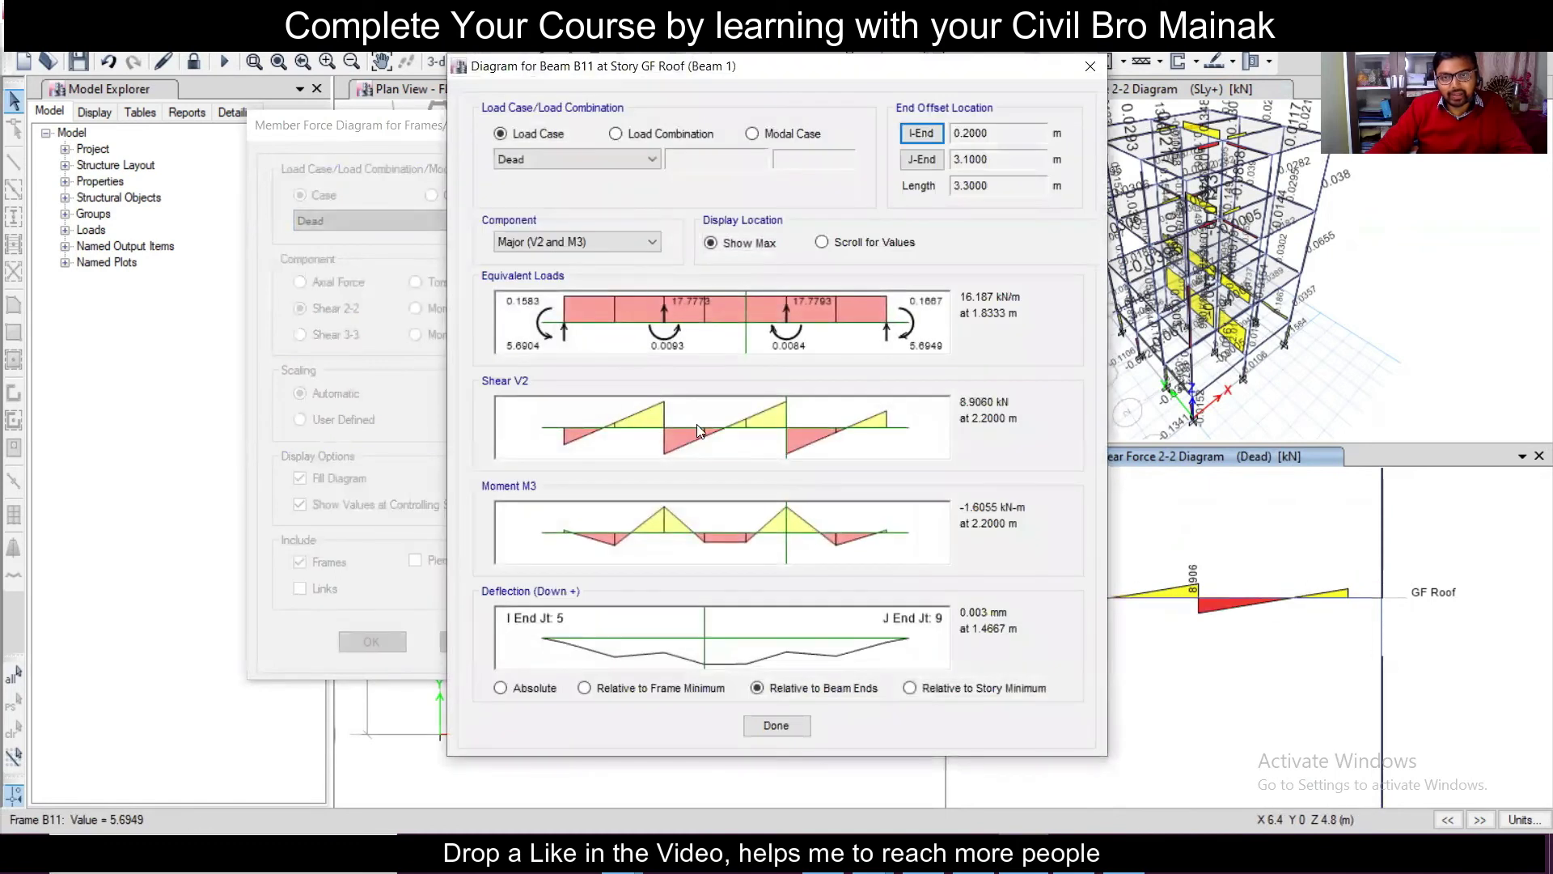
pyautogui.click(619, 164)
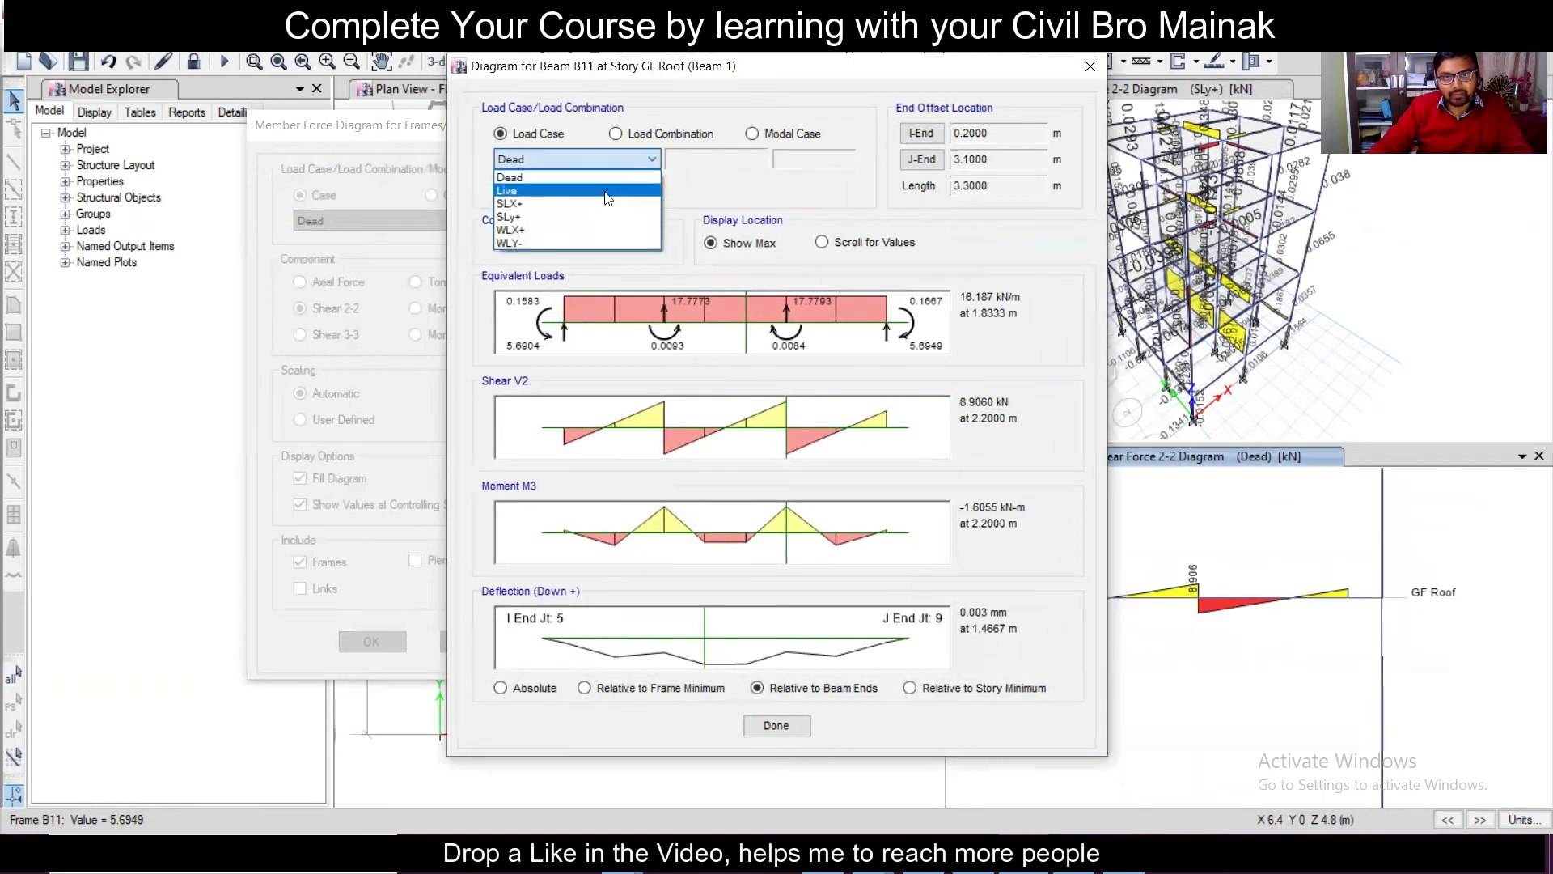
pyautogui.click(608, 192)
pyautogui.click(604, 162)
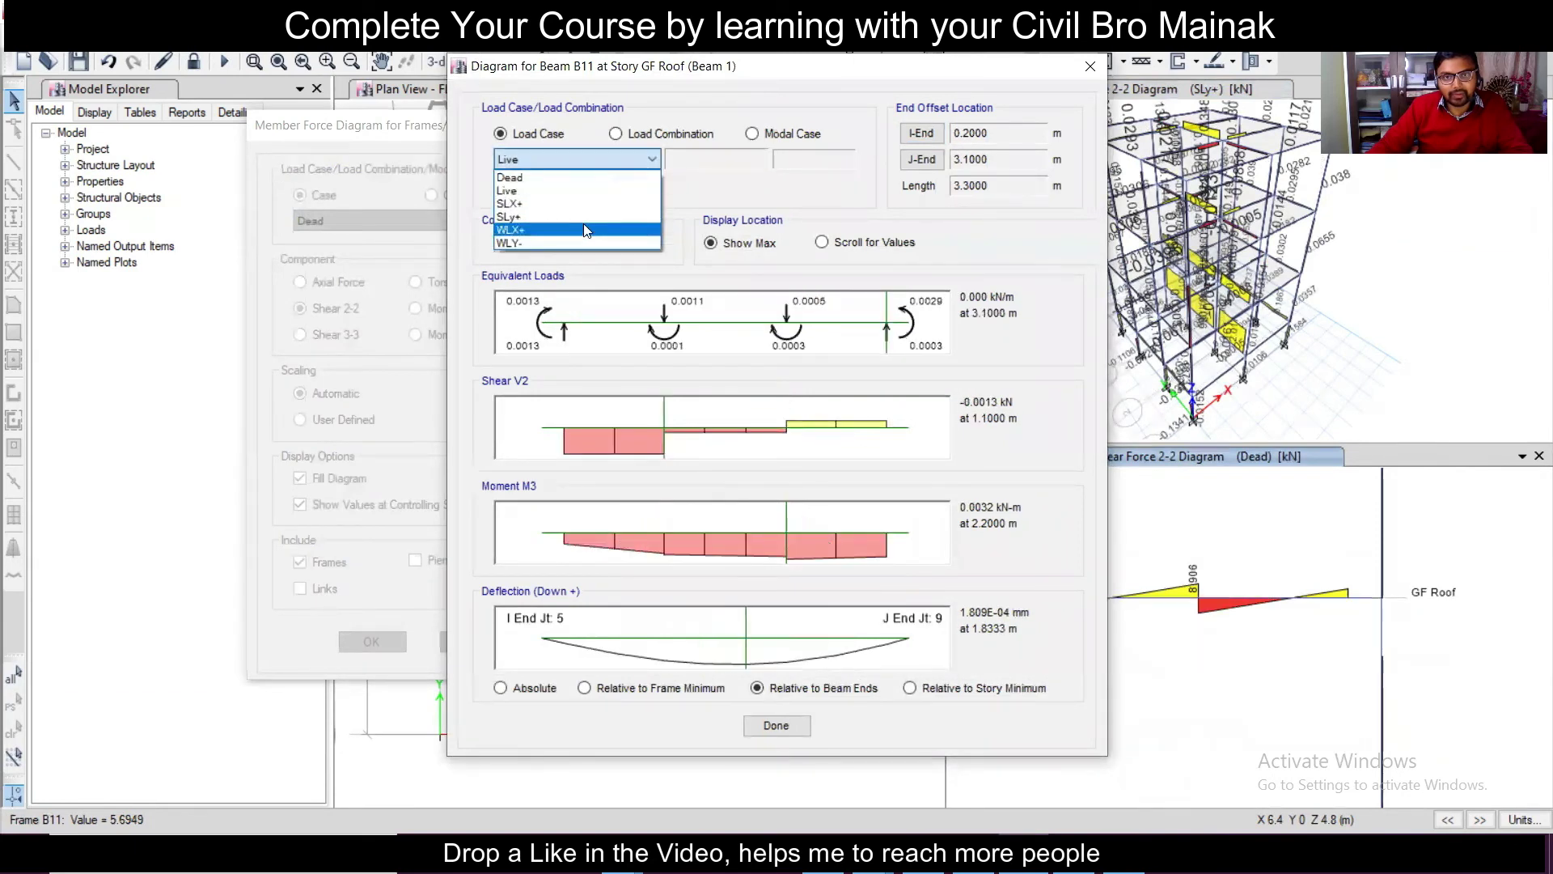
pyautogui.click(586, 231)
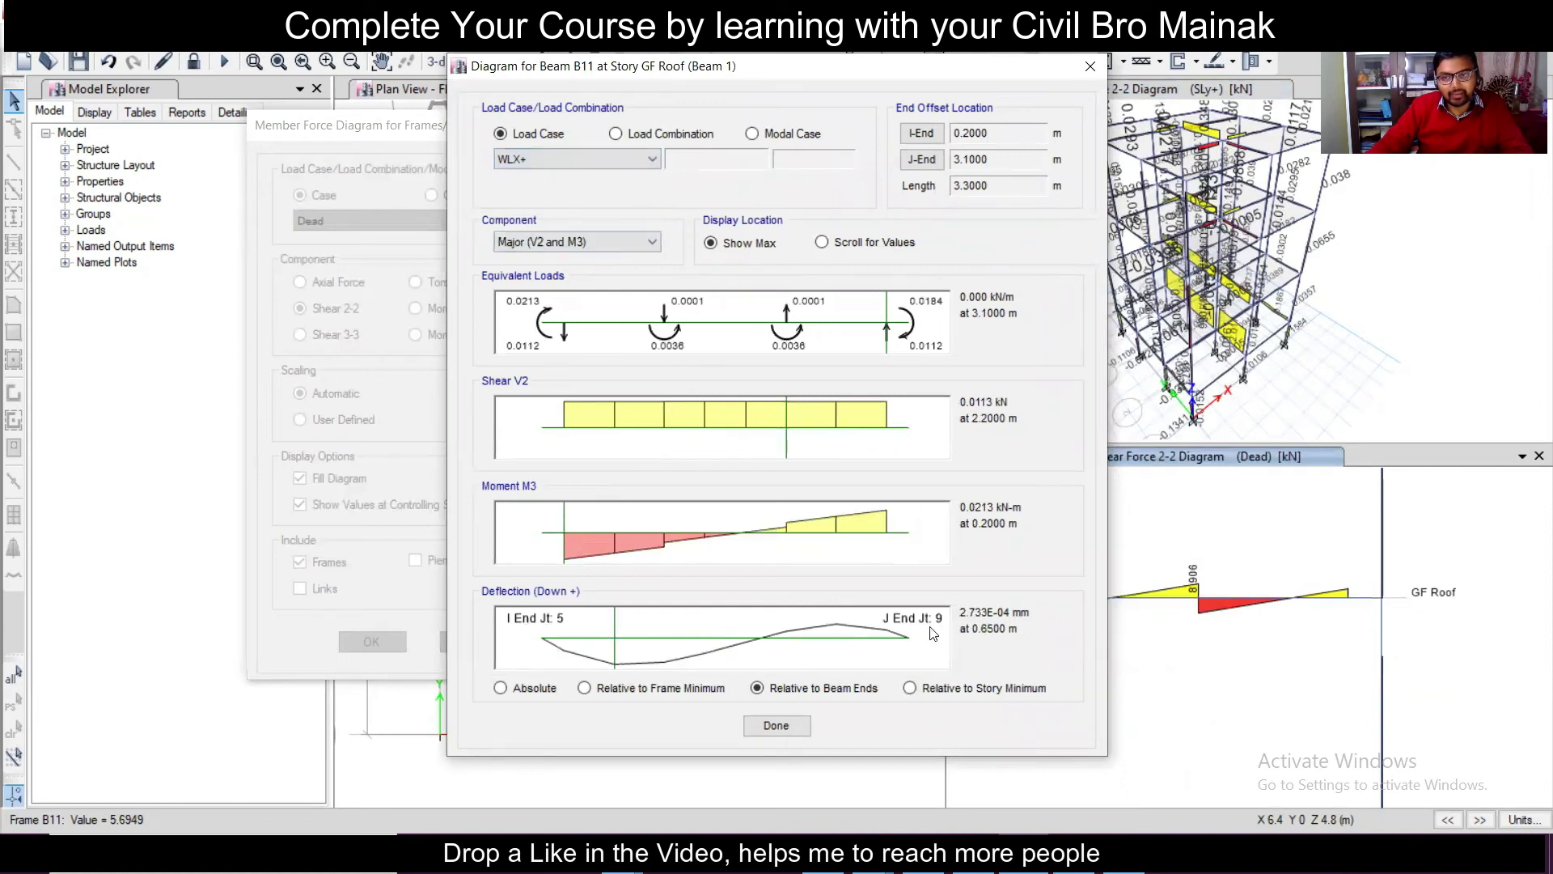
pyautogui.click(780, 718)
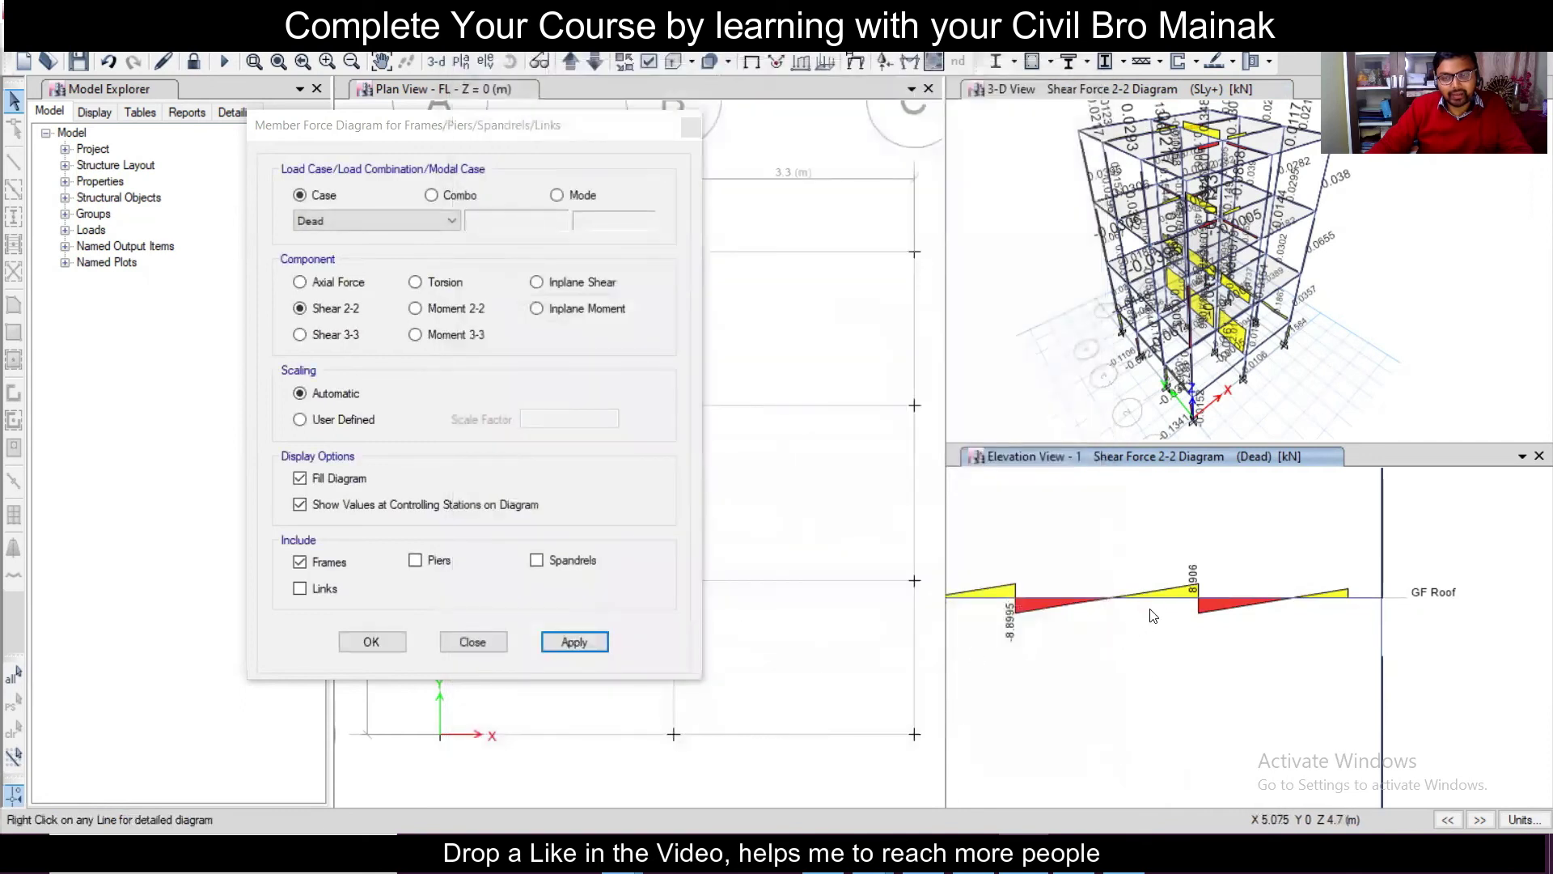
# Step: Display the Dead-case Axial Force diagram in the elevation
pyautogui.scroll(-2, 1221, 583)
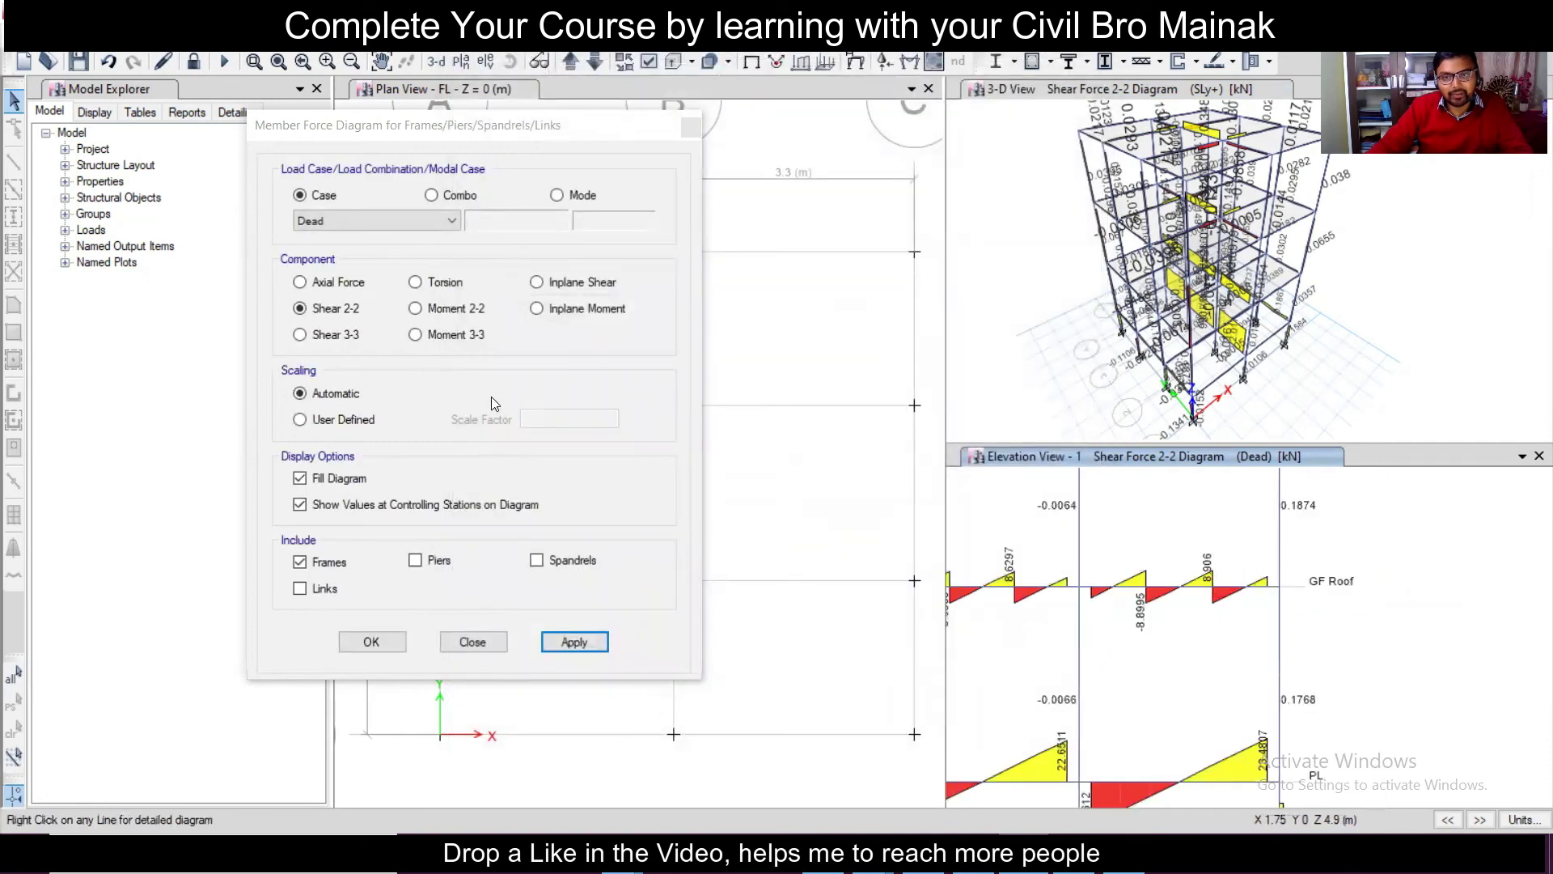
pyautogui.moveTo(1184, 549); pyautogui.dragTo(1312, 542, button='middle')
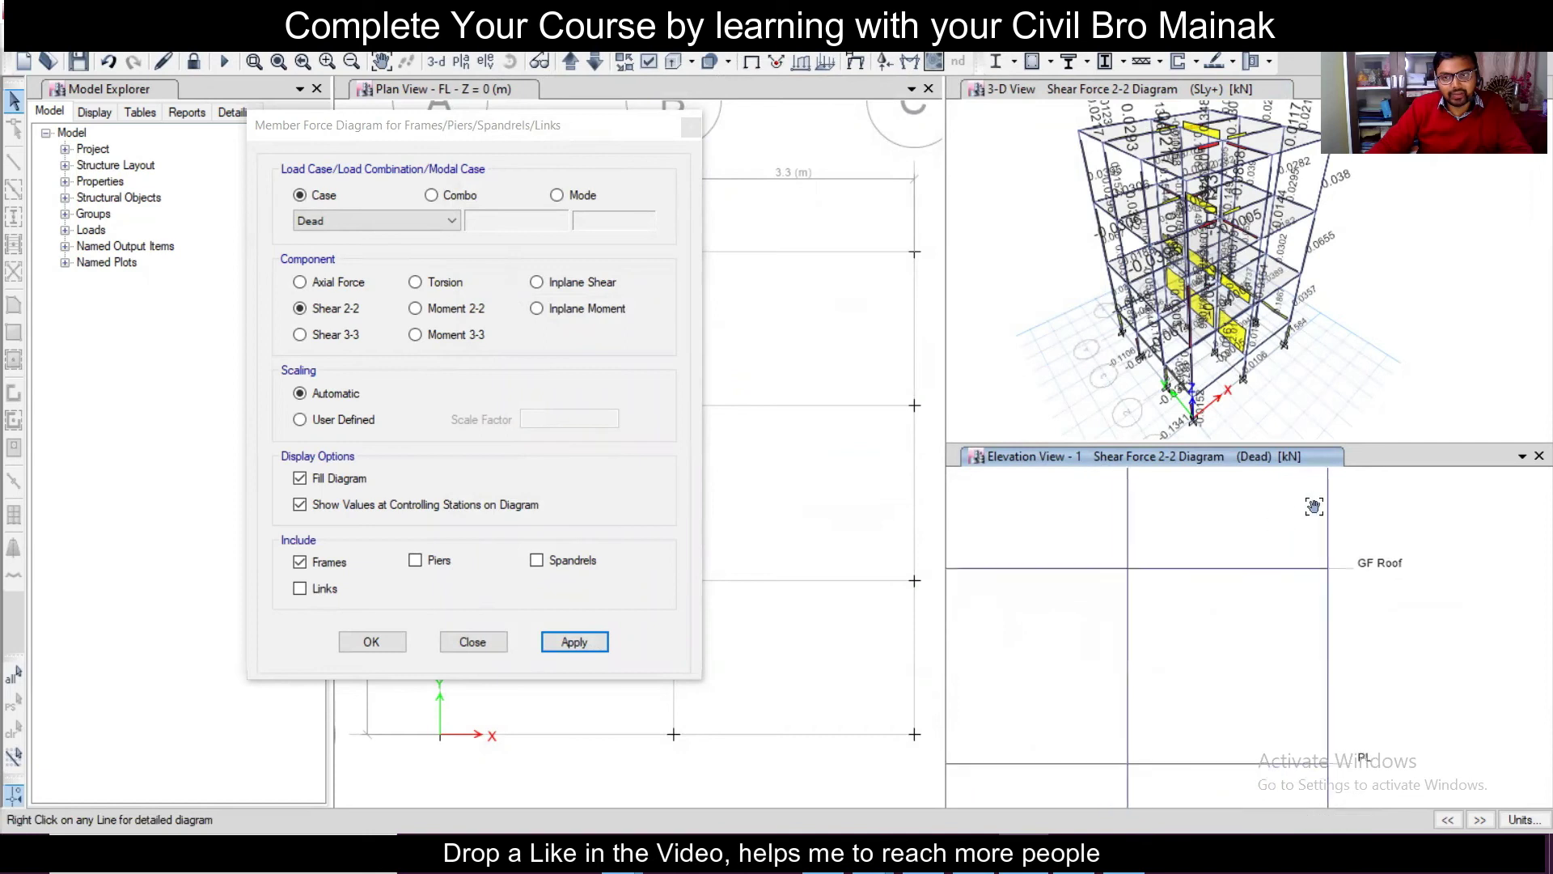
pyautogui.click(336, 287)
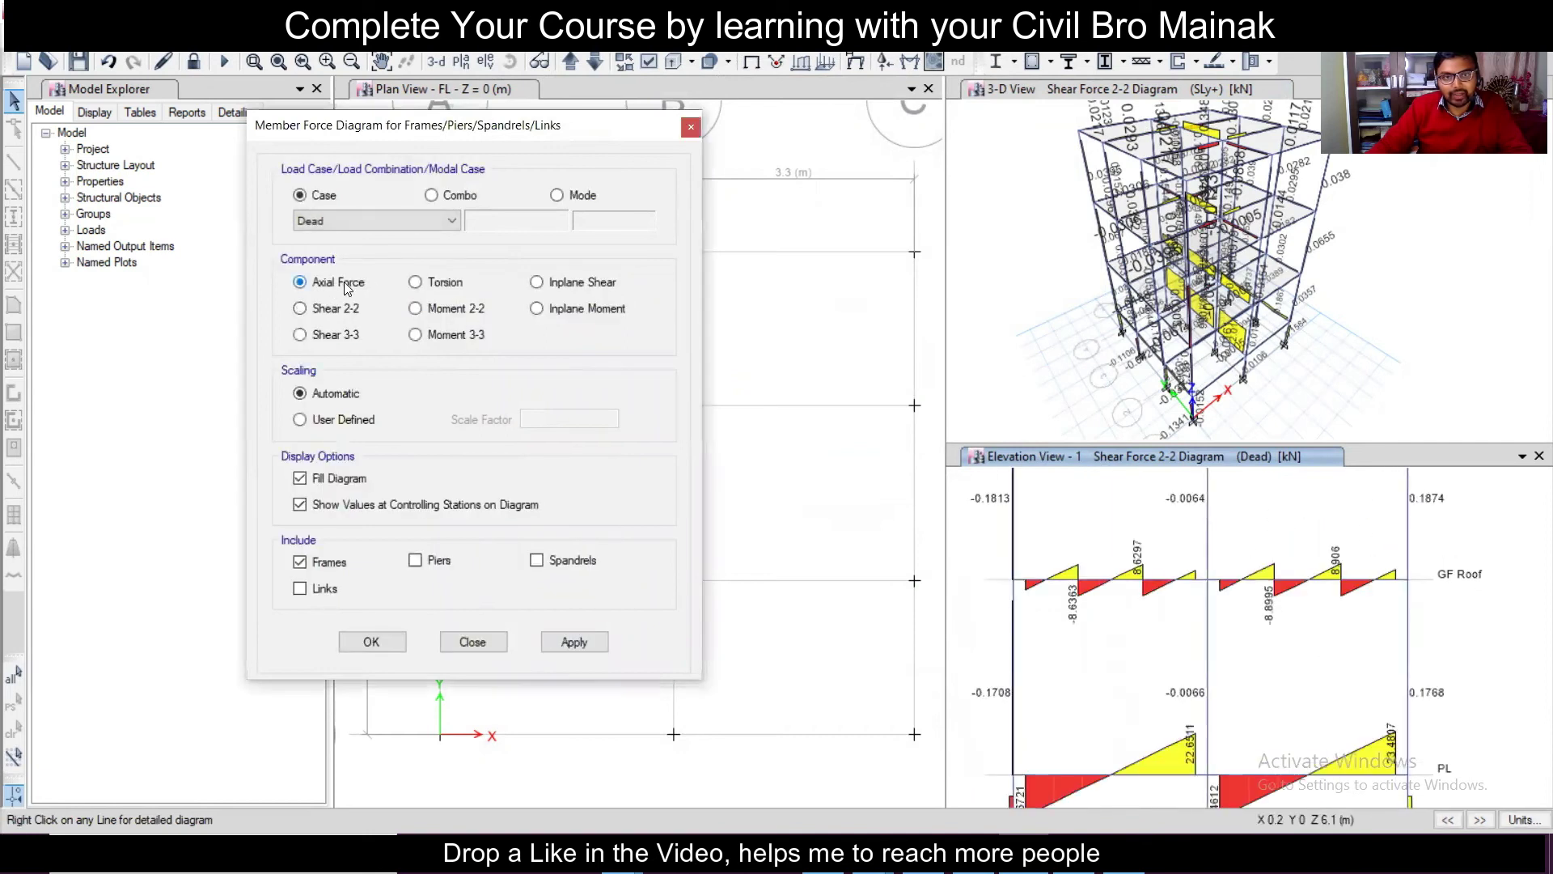
pyautogui.click(585, 640)
# Step: Display the Dead-case Torsion diagram across every storey of the elevation
pyautogui.scroll(-2, 1223, 542)
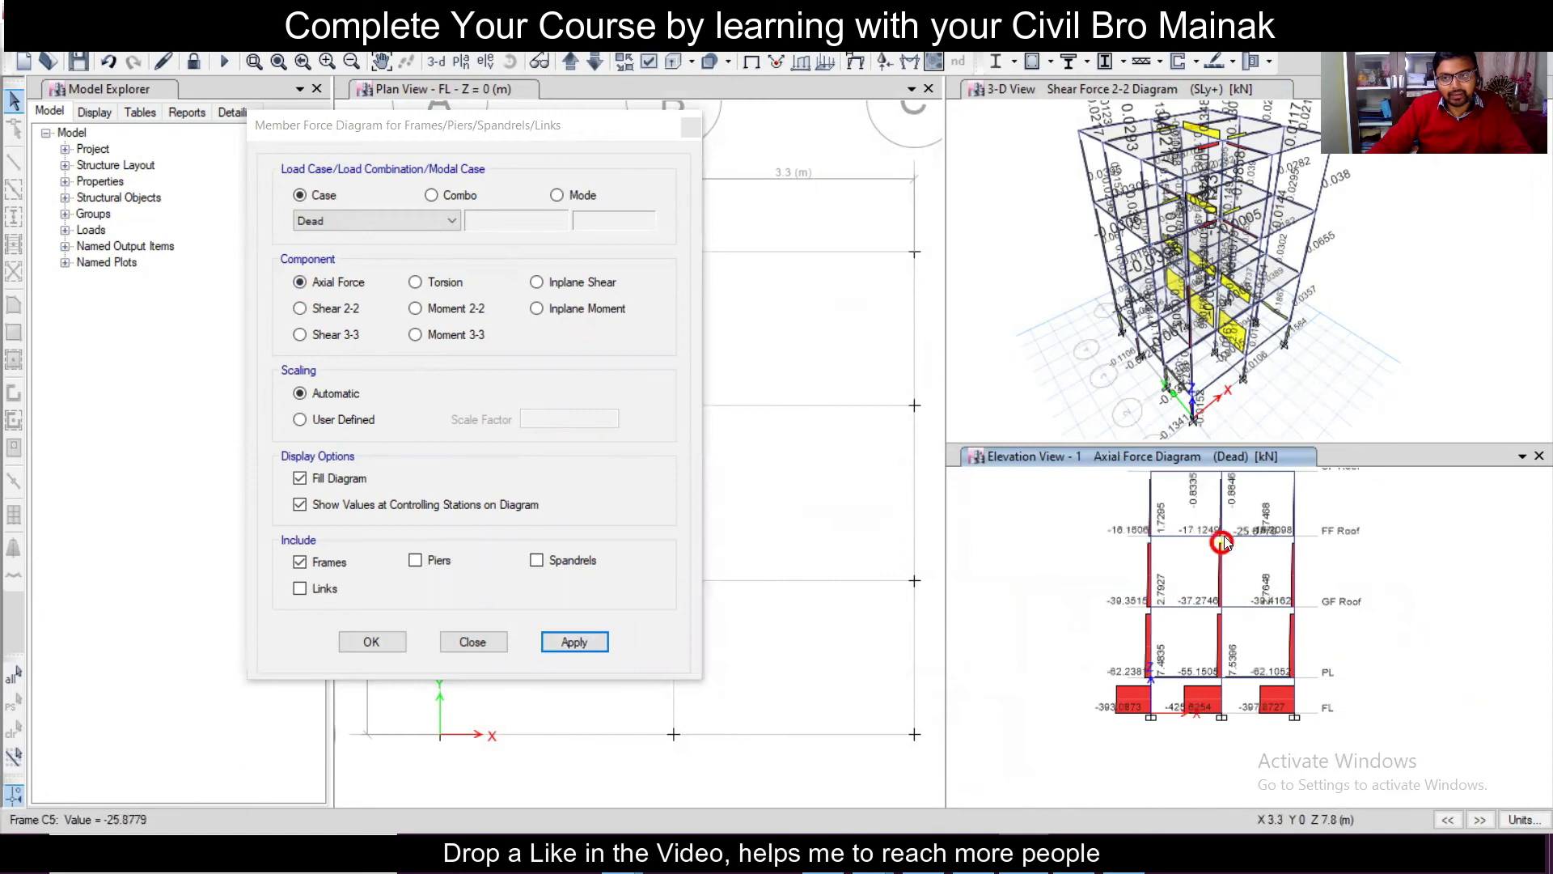
pyautogui.scroll(3, 1206, 582)
pyautogui.scroll(-3, 1202, 597)
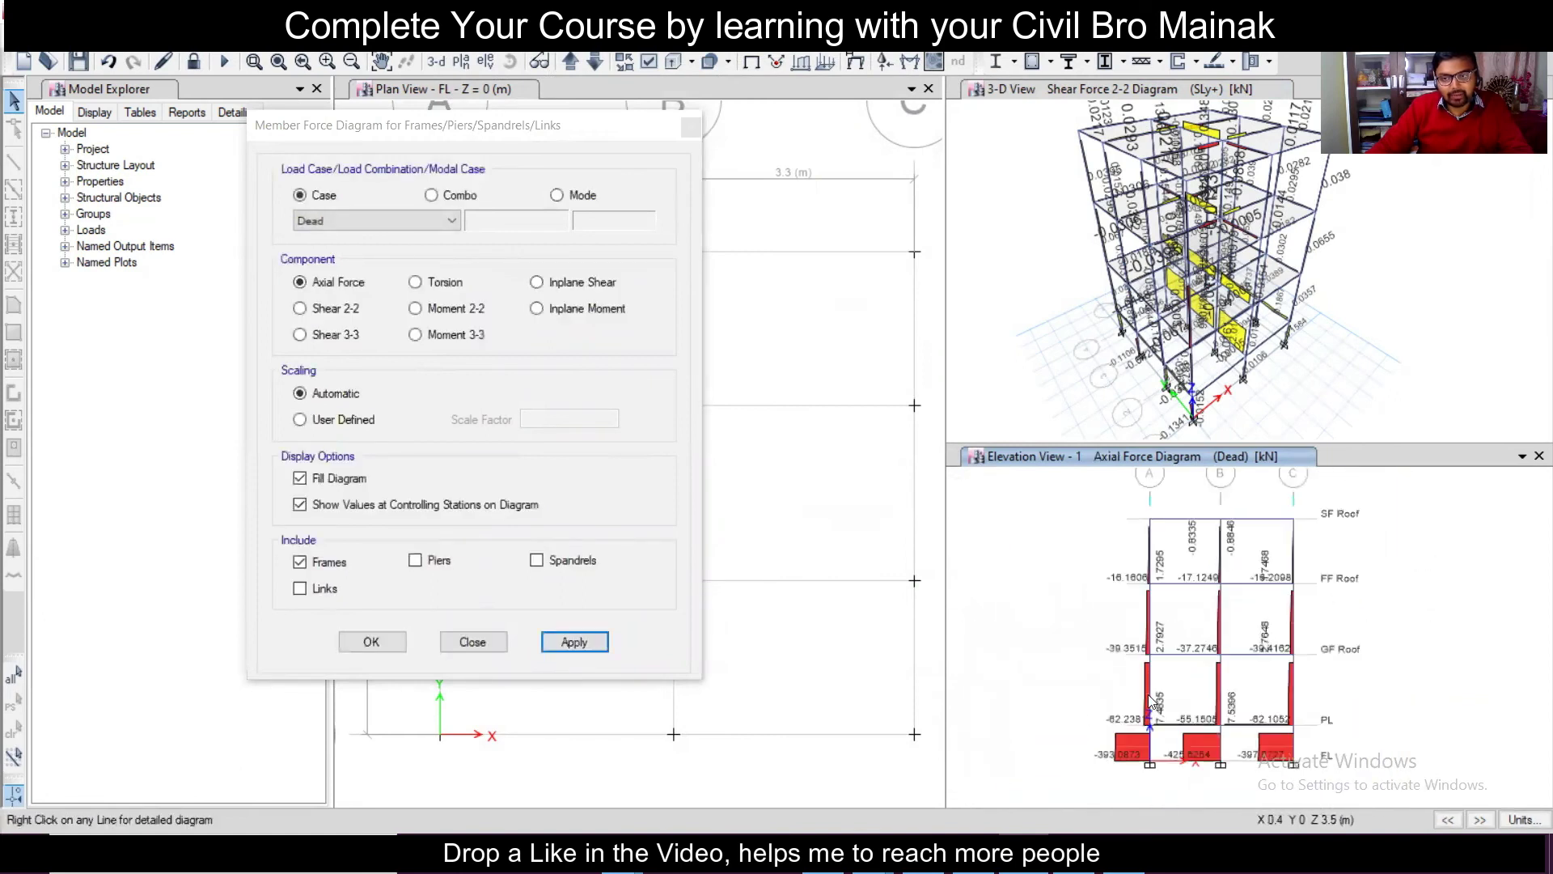
pyautogui.click(416, 284)
pyautogui.click(575, 642)
pyautogui.scroll(2, 1289, 505)
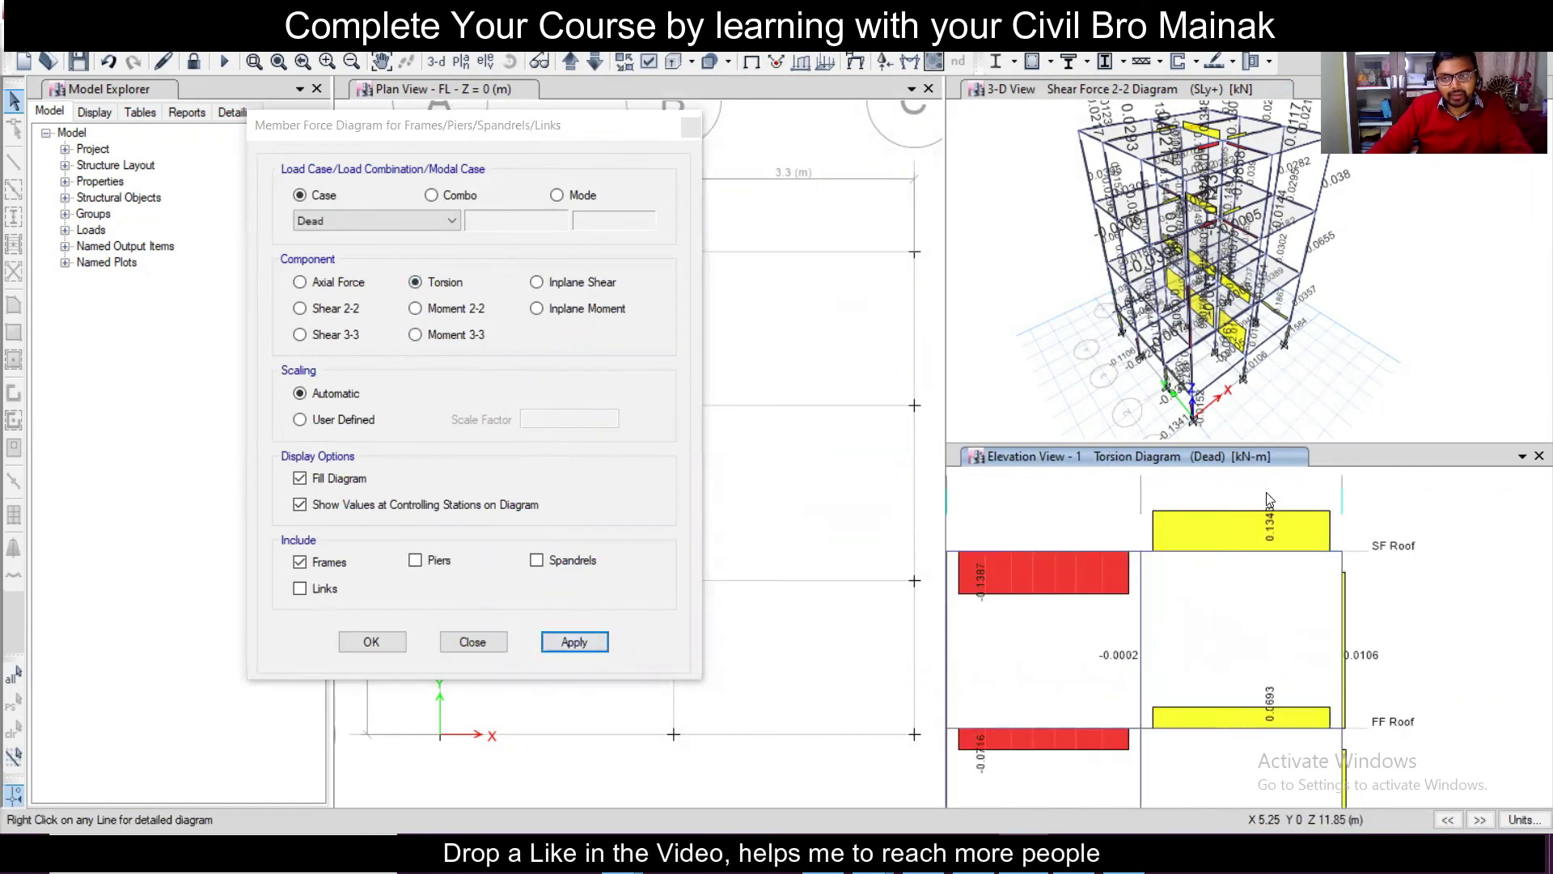
pyautogui.scroll(-3, 1267, 498)
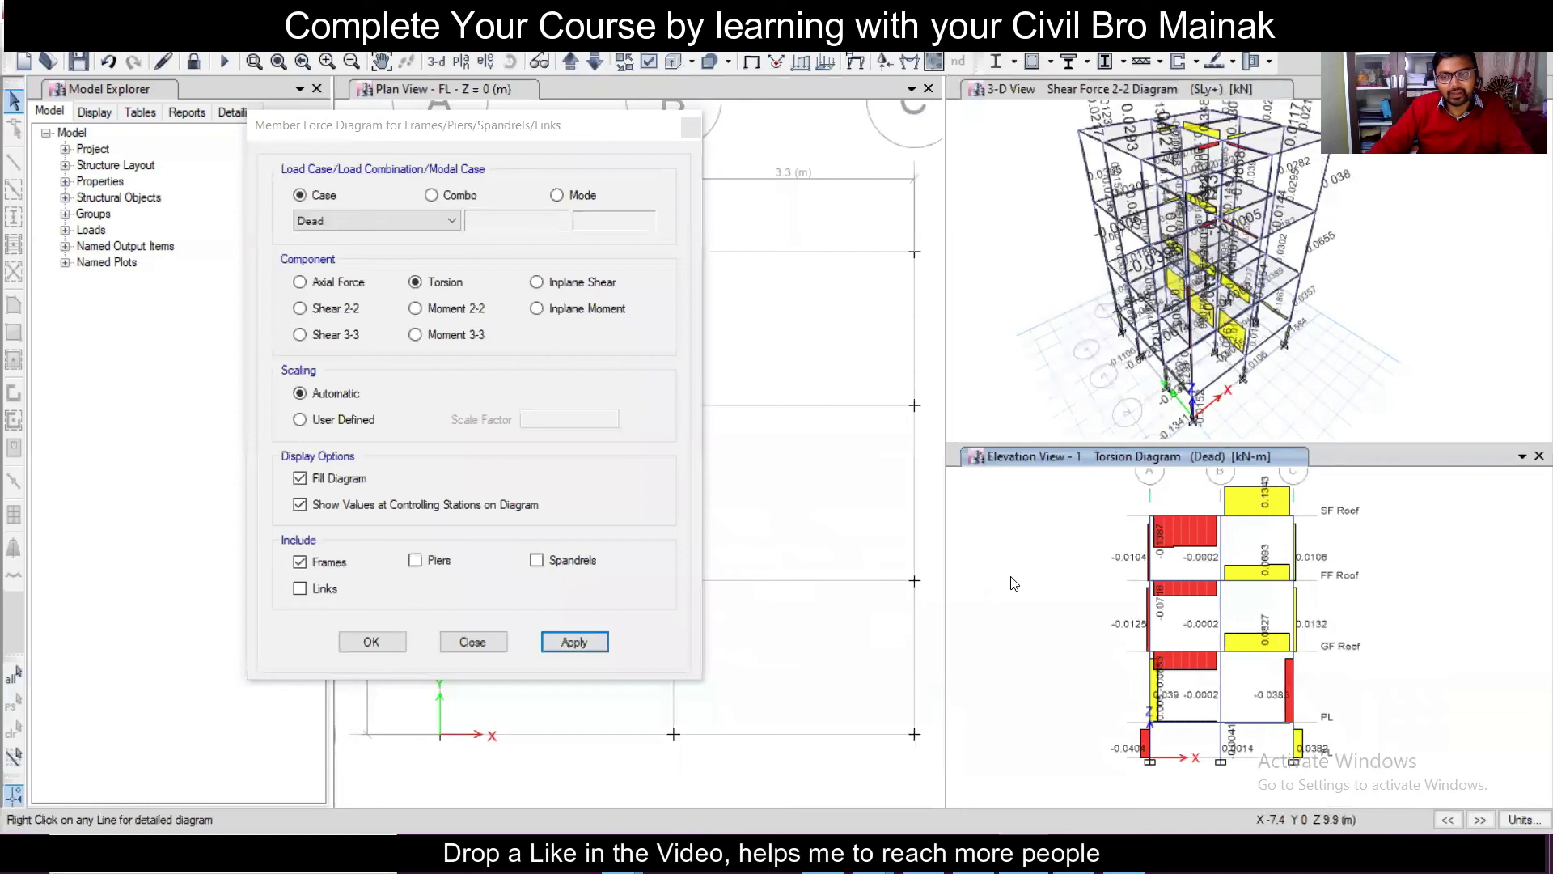